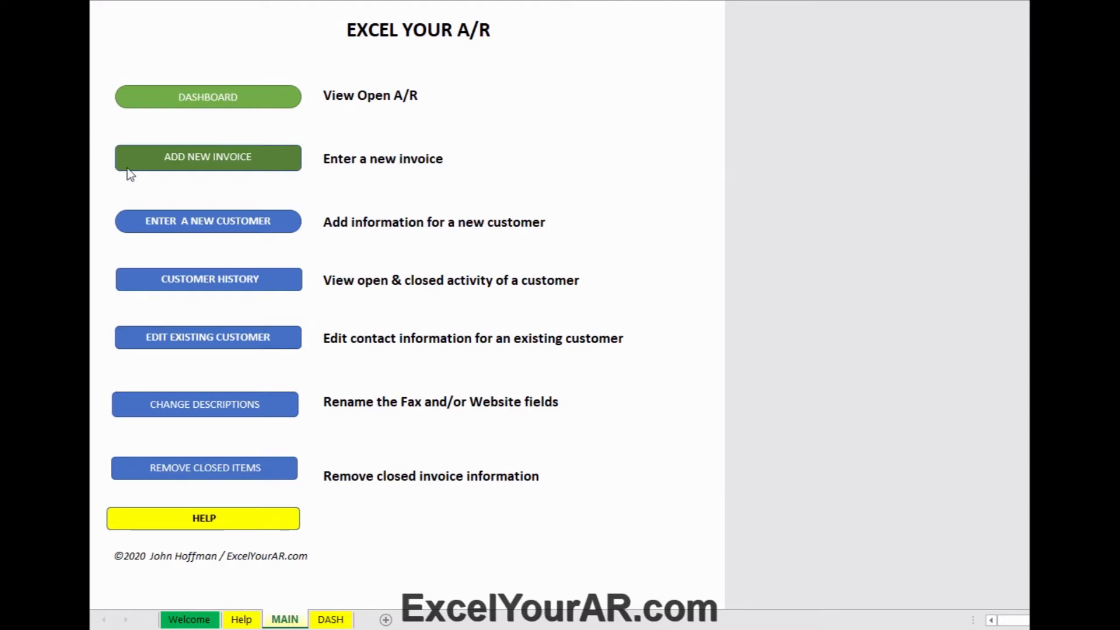
Step: Open the DASHBOARD from the MAIN sheet to list open A/R invoices by follow-up date
click(200, 99)
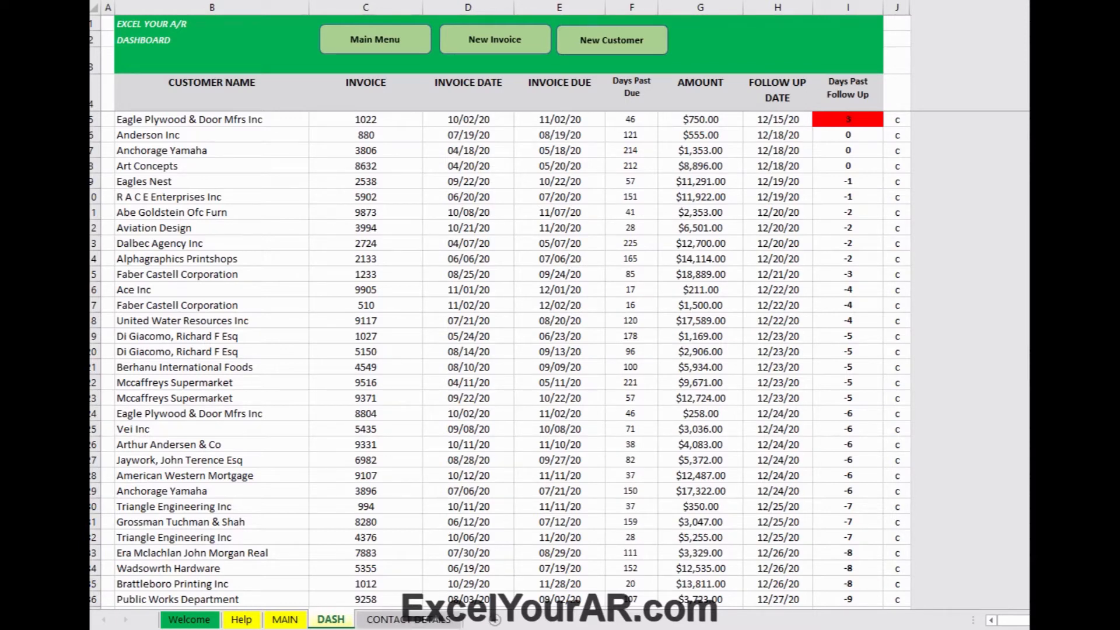
Step: Open Eagle Plywood & Door Mfrs Inc's contact details and start the Update Invoice form for invoice 1022
click(195, 119)
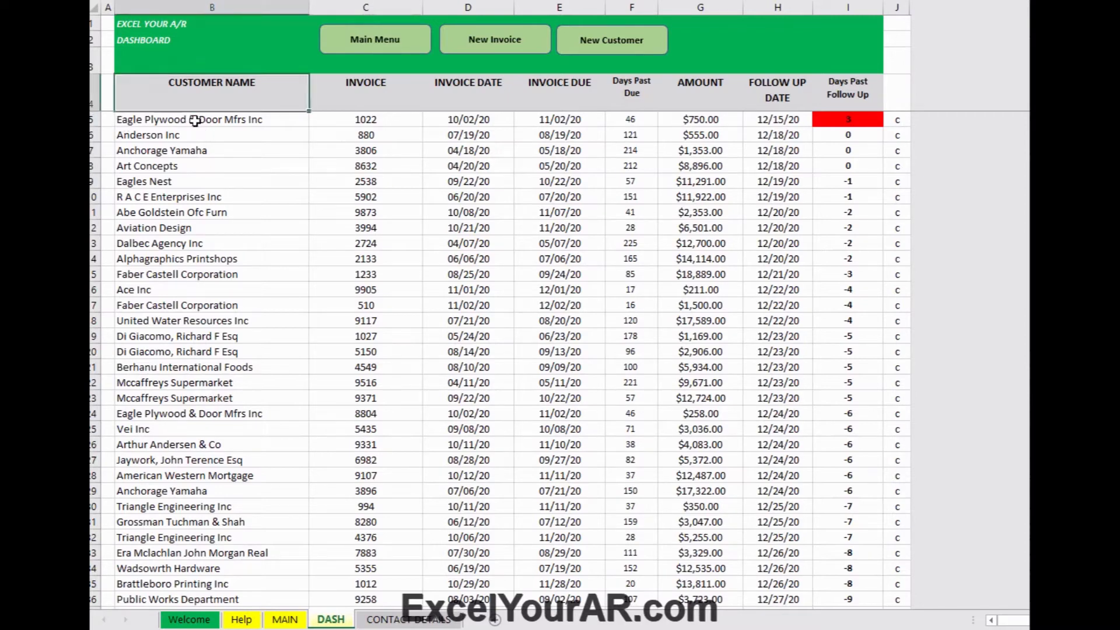
double_click(192, 120)
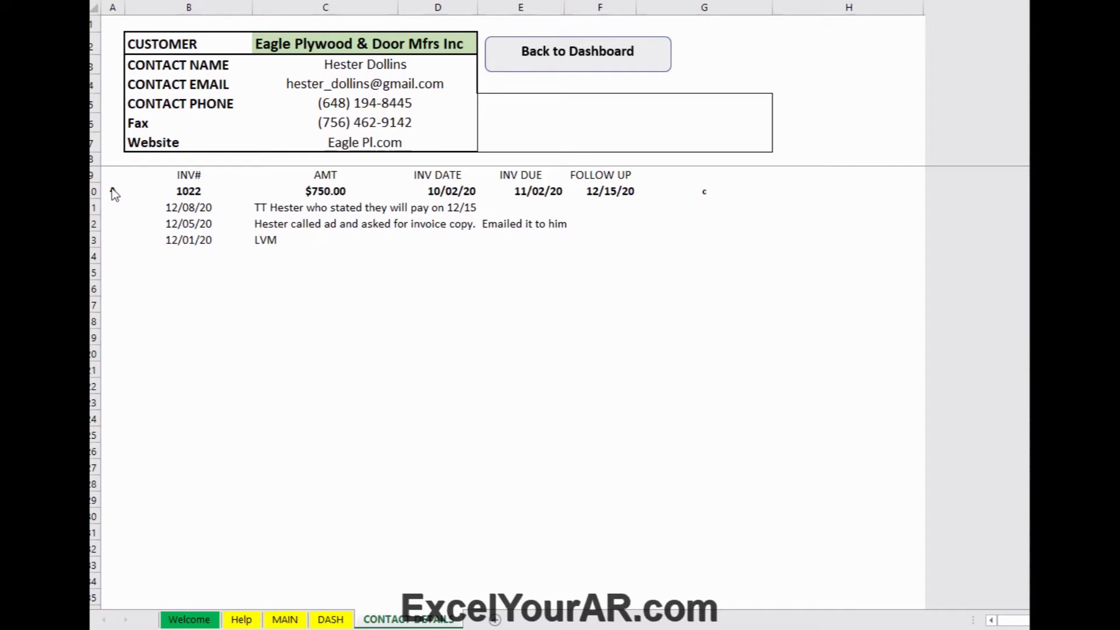
click(112, 203)
click(108, 191)
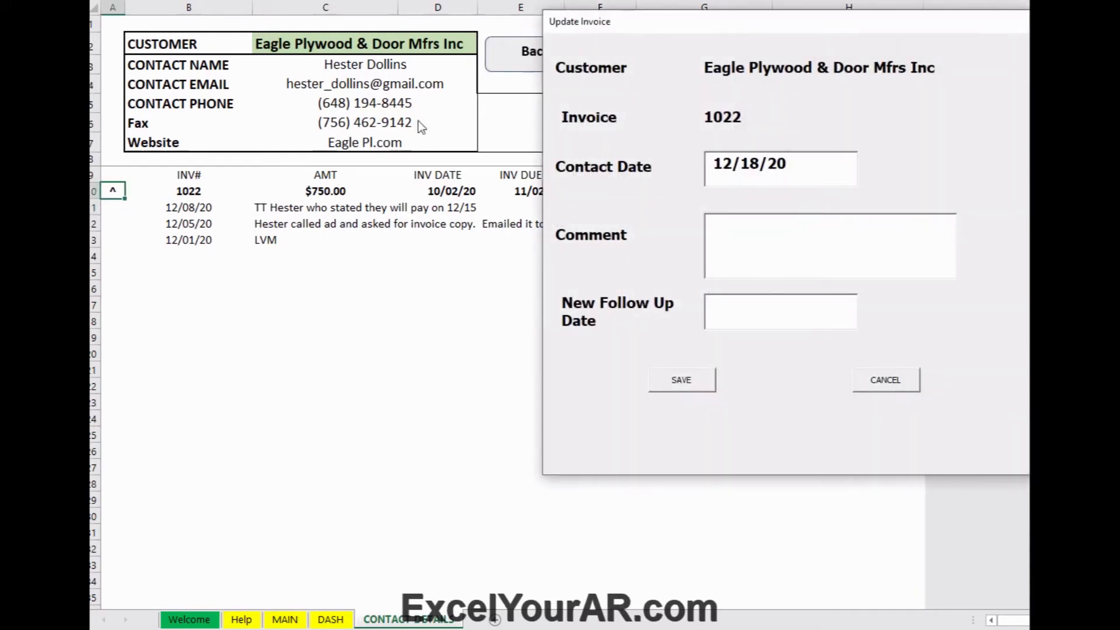
drag(606, 26, 391, 85)
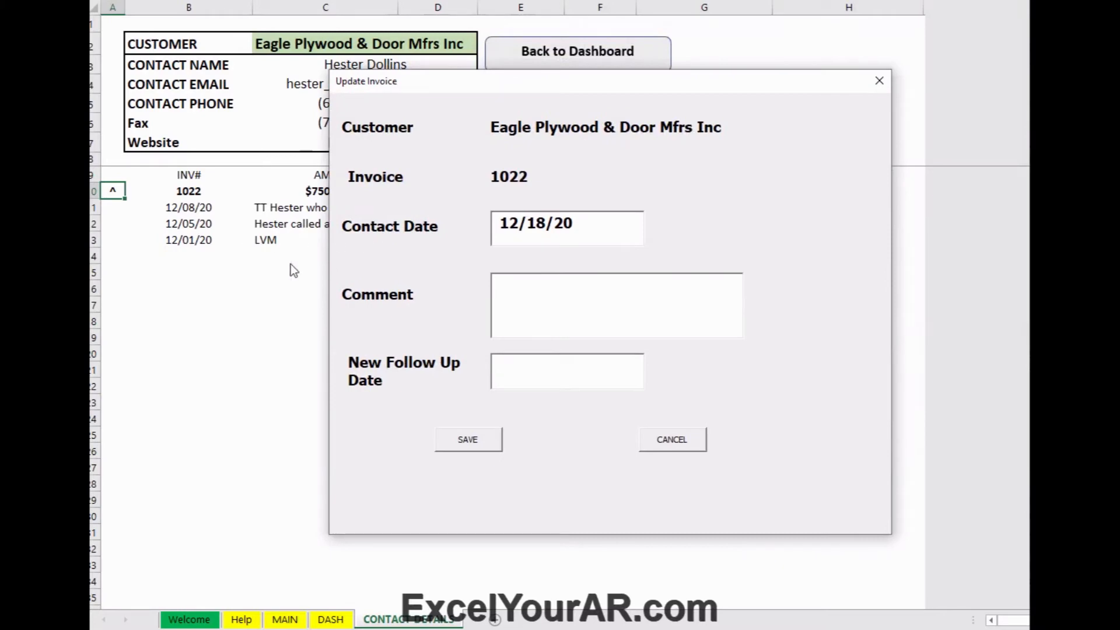
Step: Save a comment on invoice 1022 that the contact promised payment today, with follow-up 12/20/20
text(Hester stated )
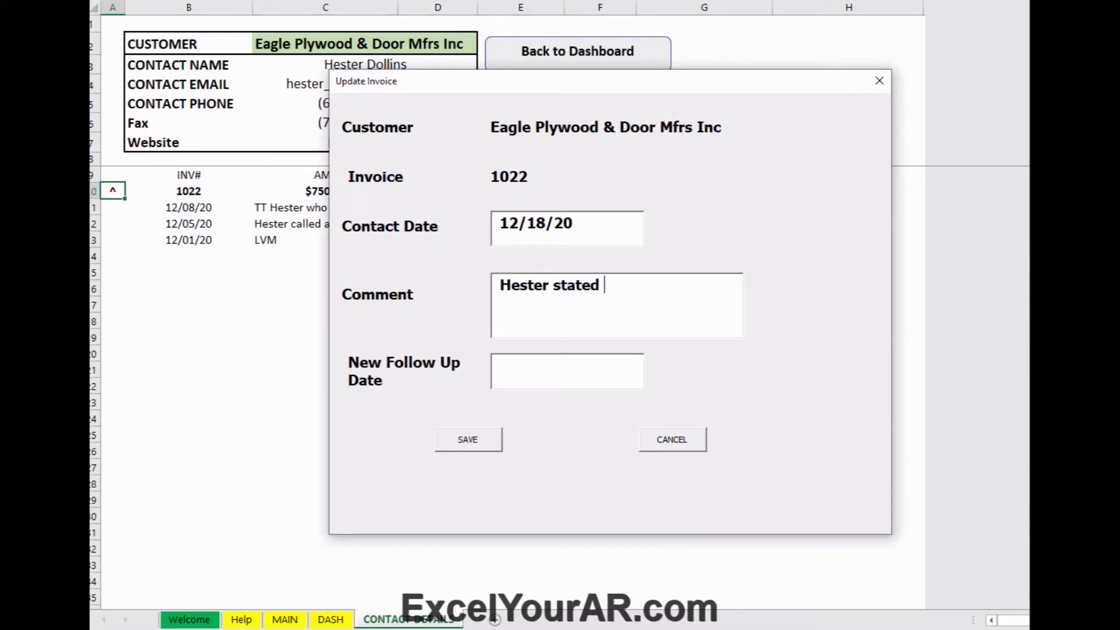
text(pymt will be ma)
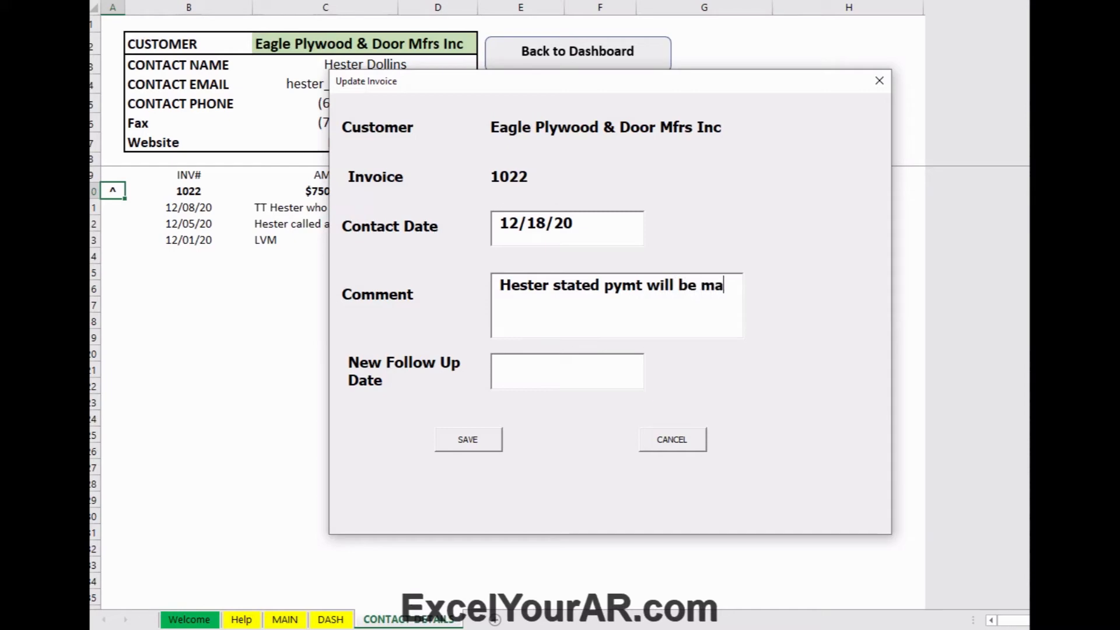
text(de t)
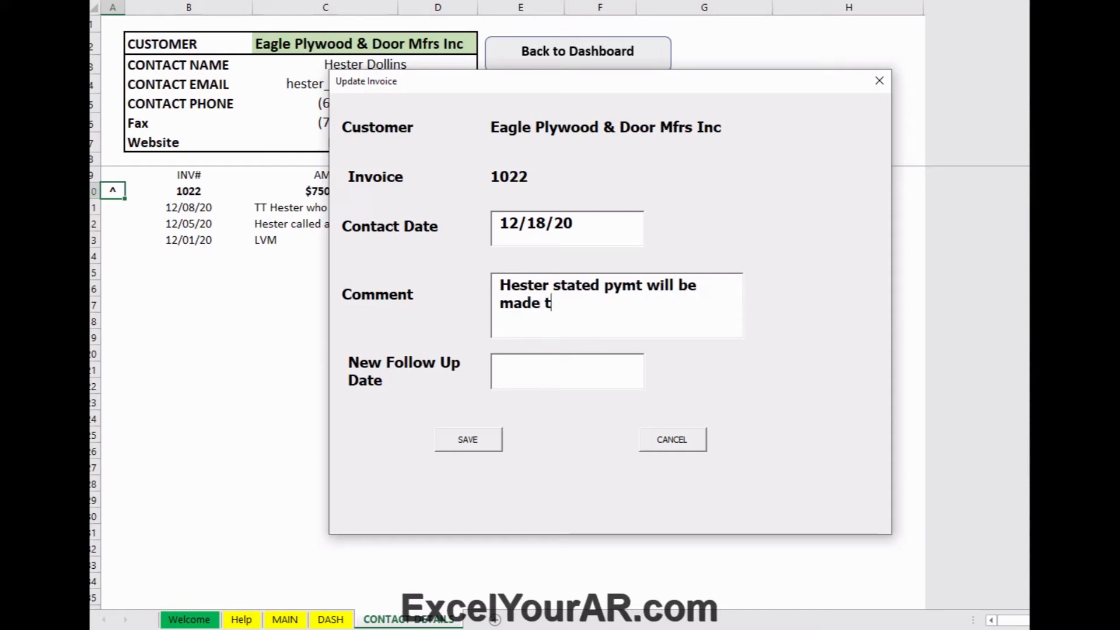
text(oday)
key(Tab)
text(12/20)
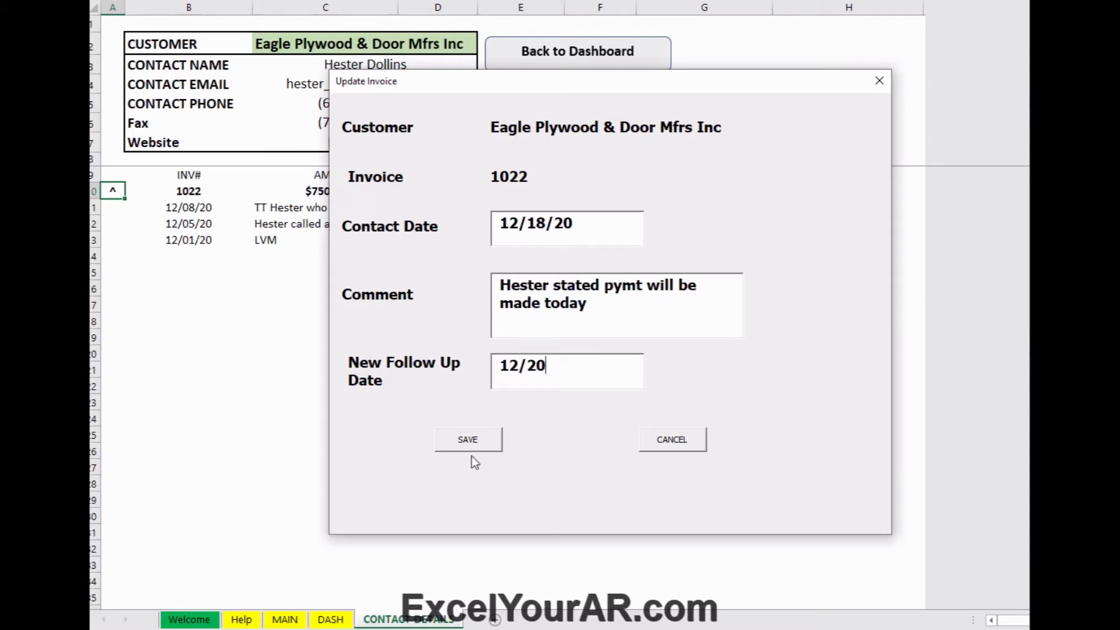
click(464, 440)
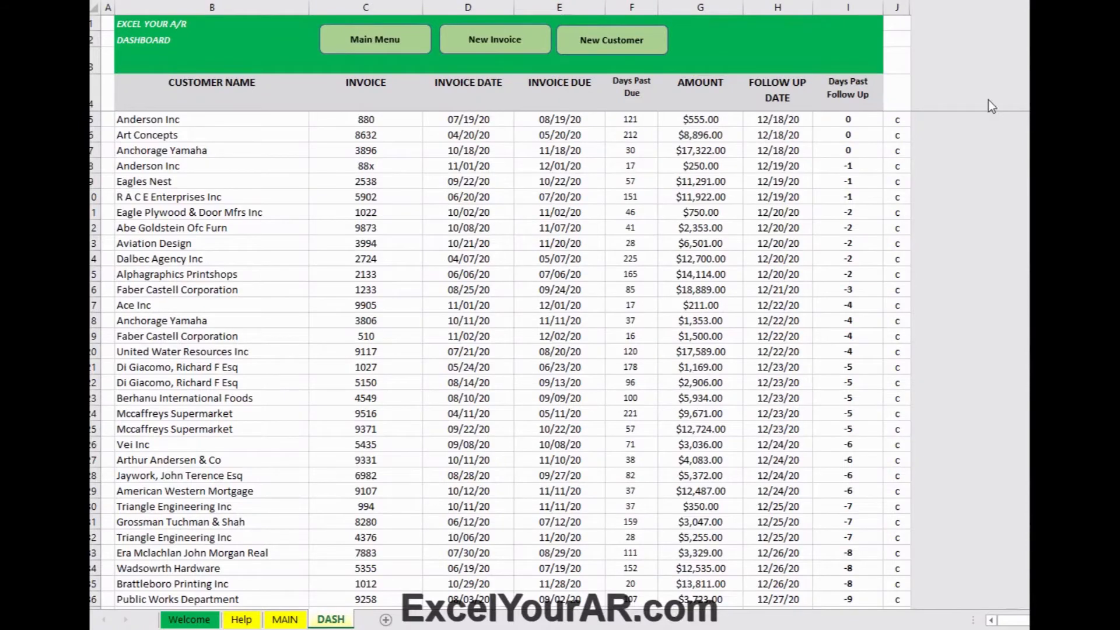
Step: Open Anderson Inc's contact details showing invoices 880 and 88x and select their shared marker
click(138, 120)
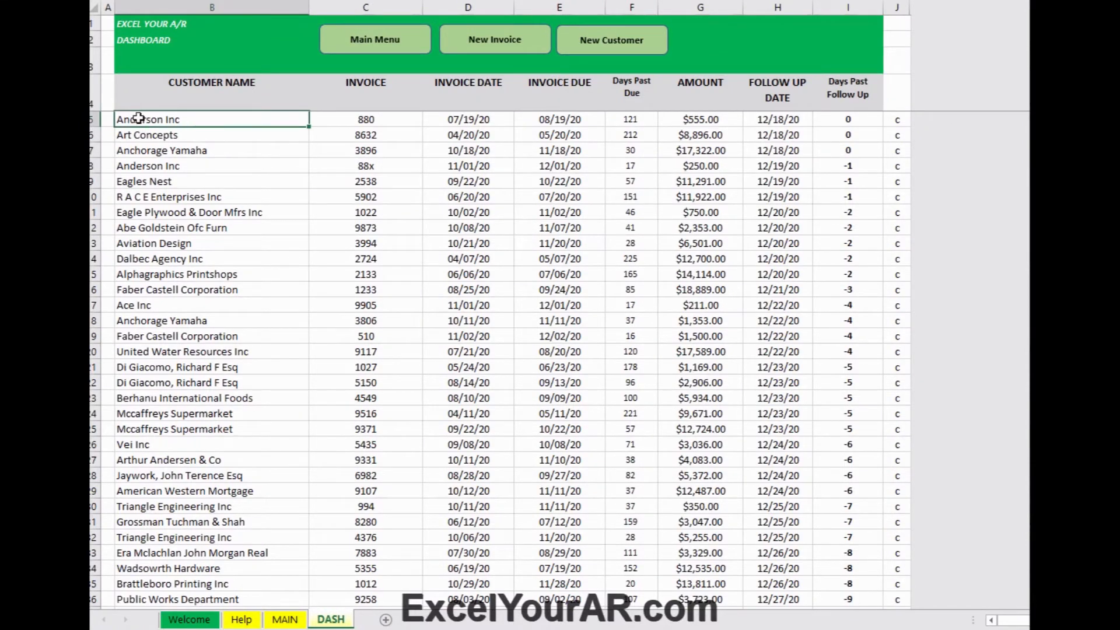
double_click(138, 119)
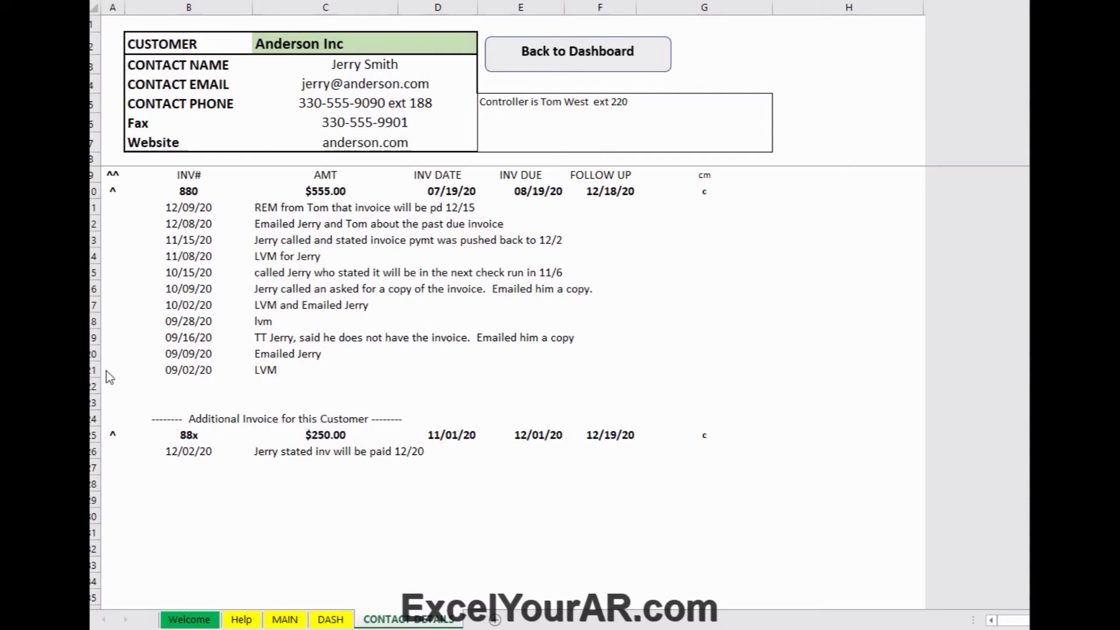
click(109, 174)
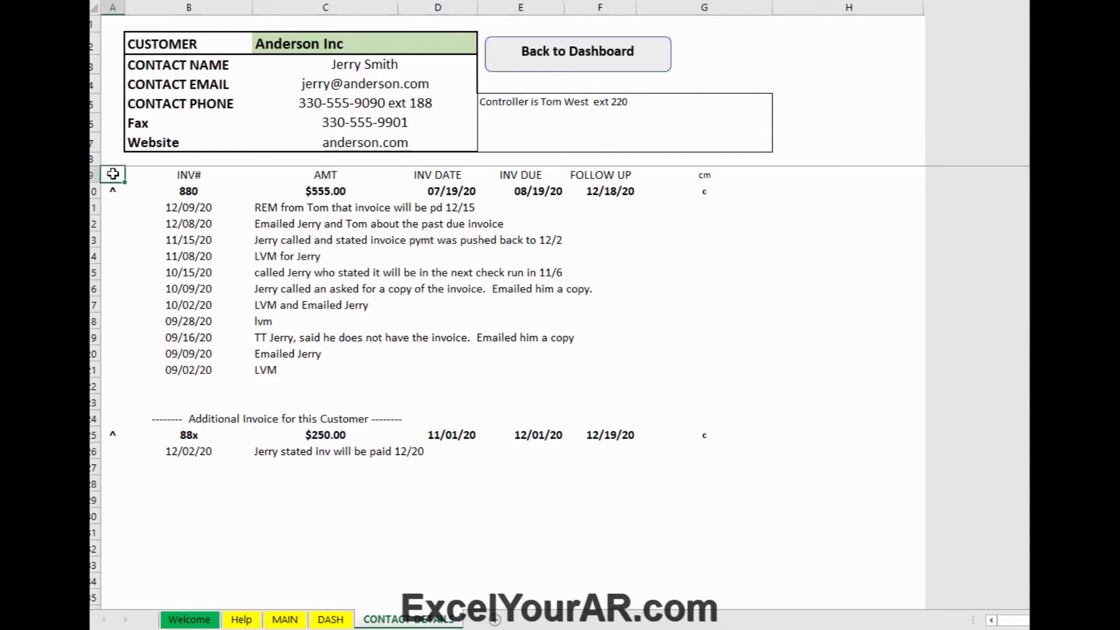
Step: Save the note 'will be pd on the 20th' on Anderson Inc's invoices 880 and 88x, follow-up 12/22/20
double_click(113, 173)
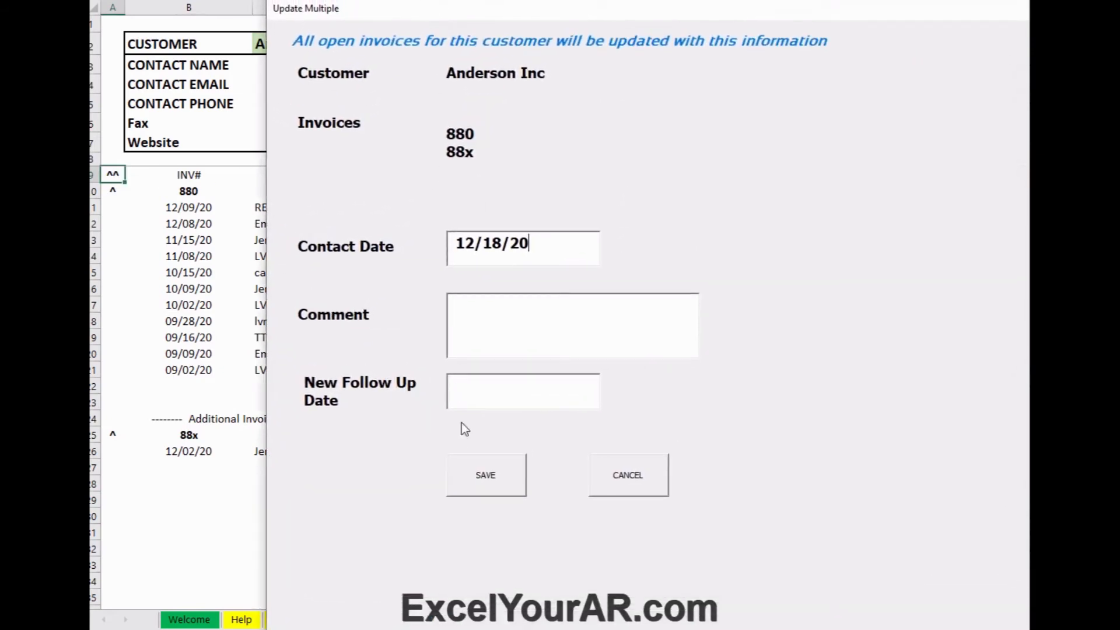
key(Tab)
text(will be pd on the)
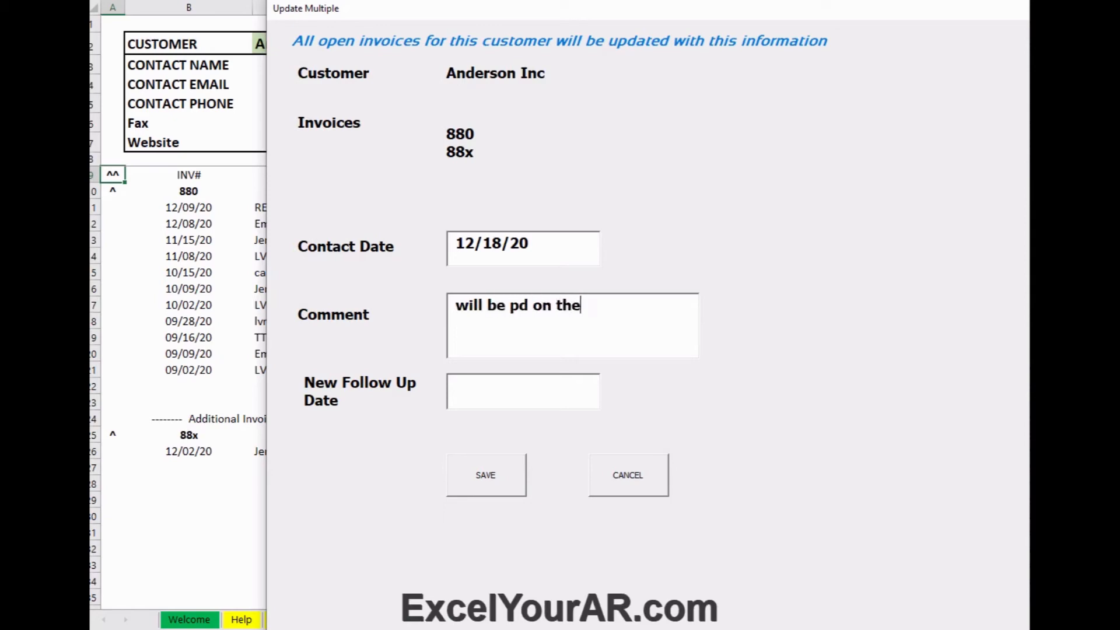
text( 20th)
click(456, 385)
text(12/22)
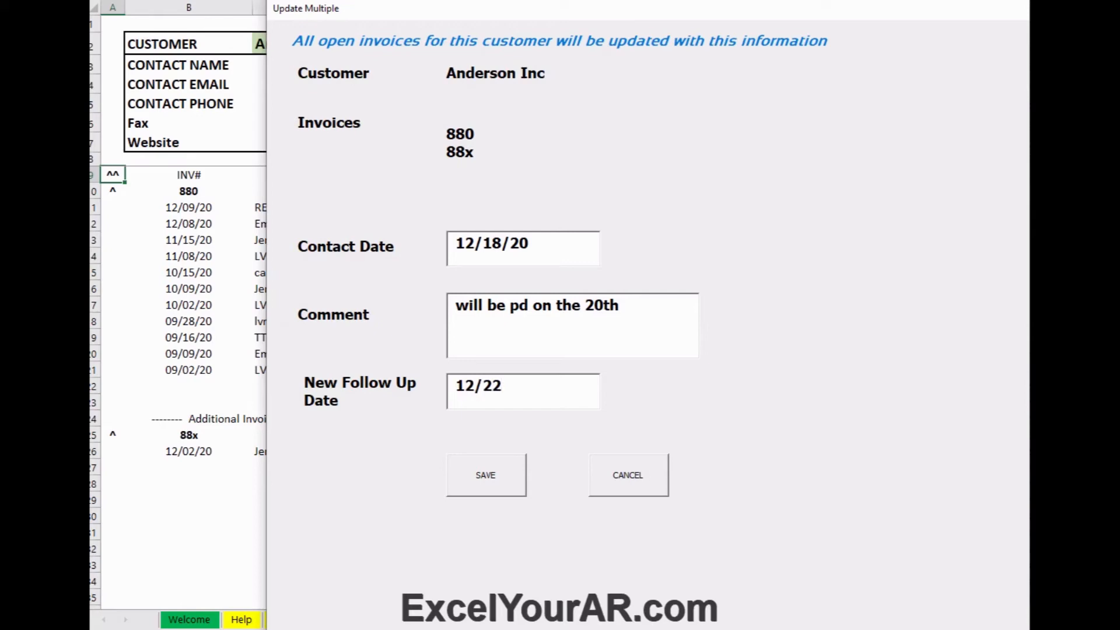
click(488, 492)
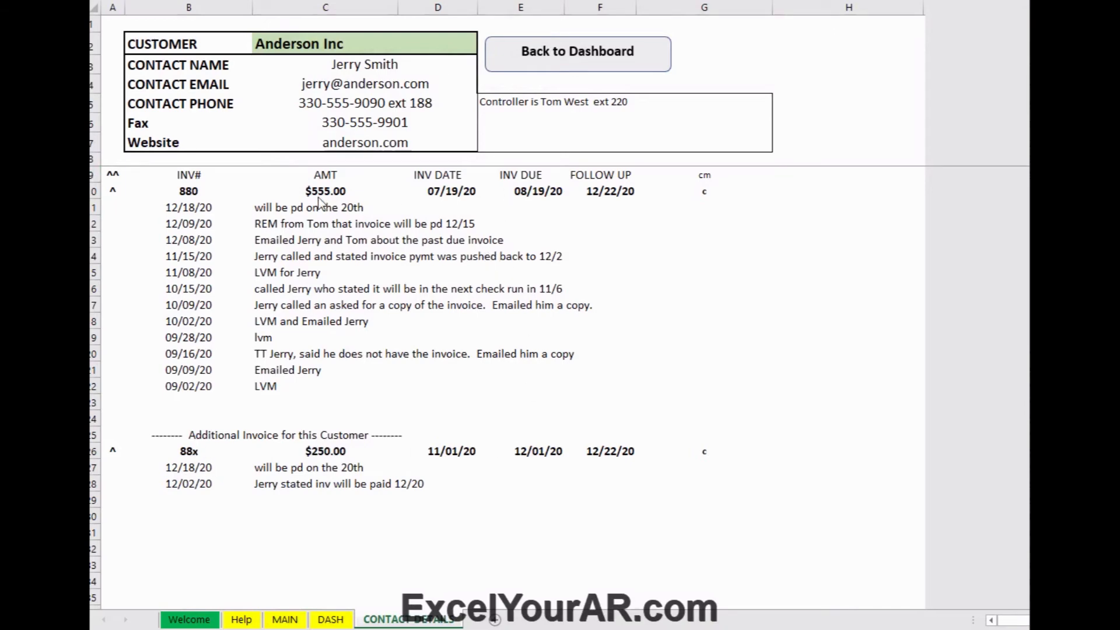
Step: Return to the dashboard and close Alphagraphics Printshops invoice 2133, confirming with Yes
click(570, 58)
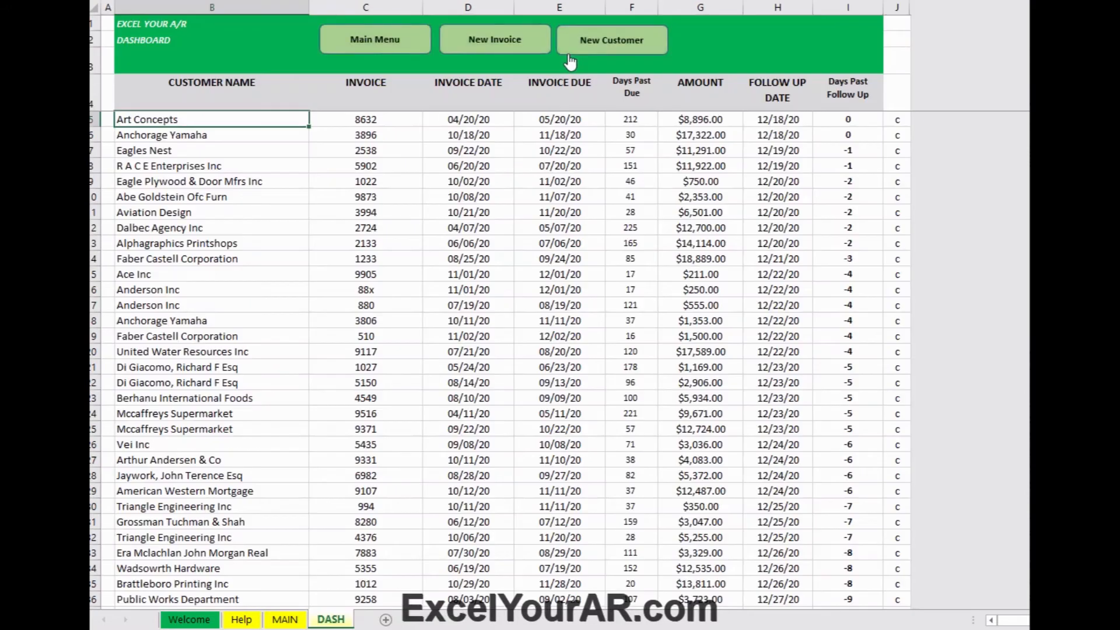
click(569, 54)
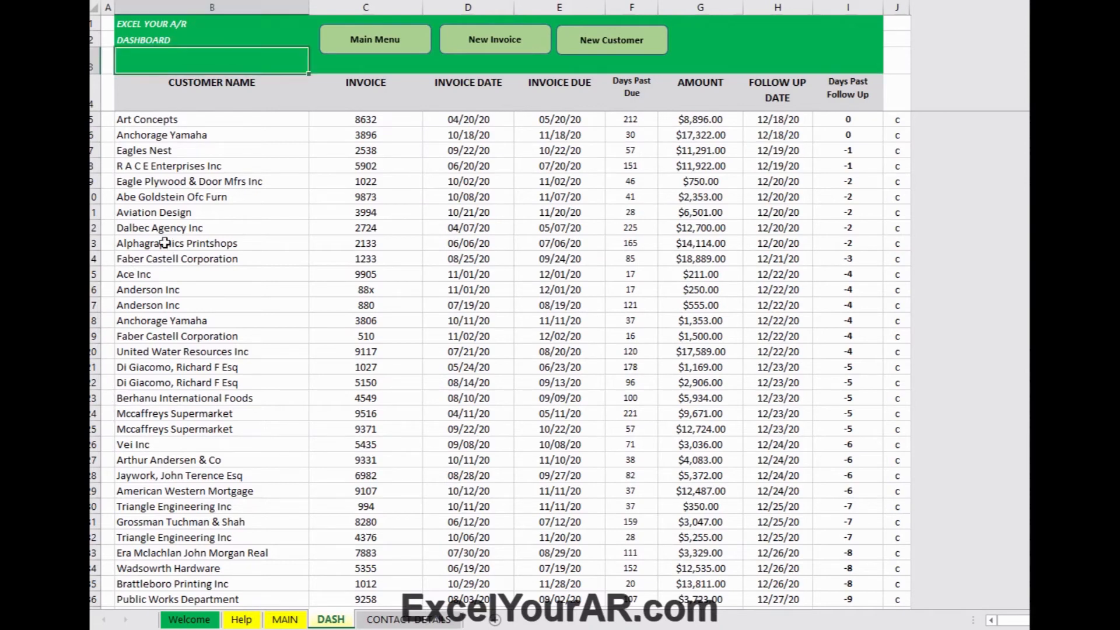
click(894, 243)
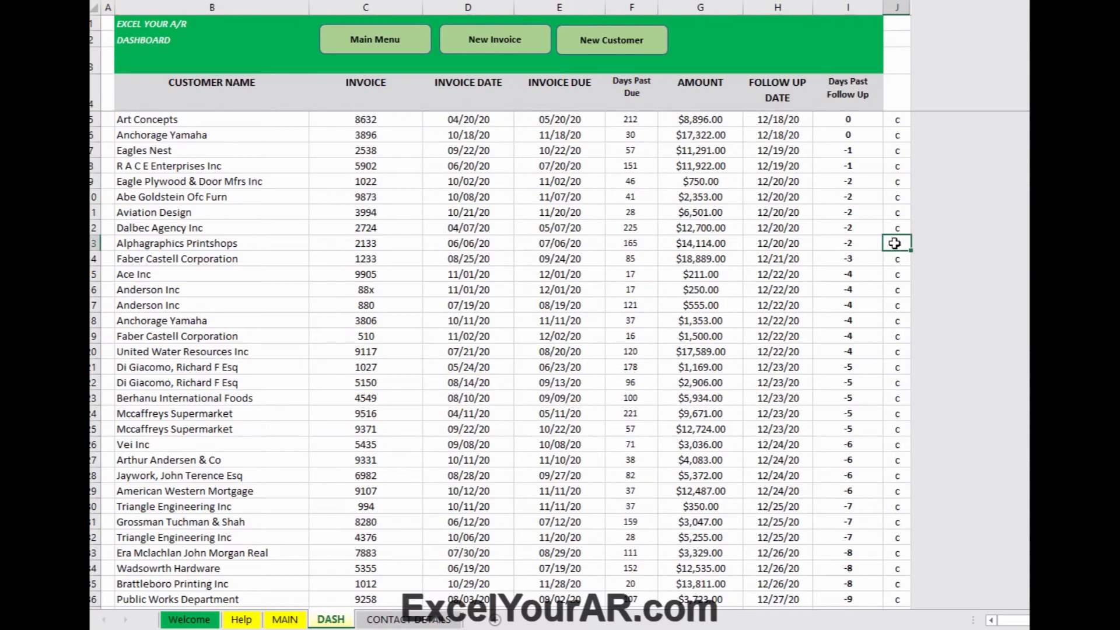
double_click(895, 244)
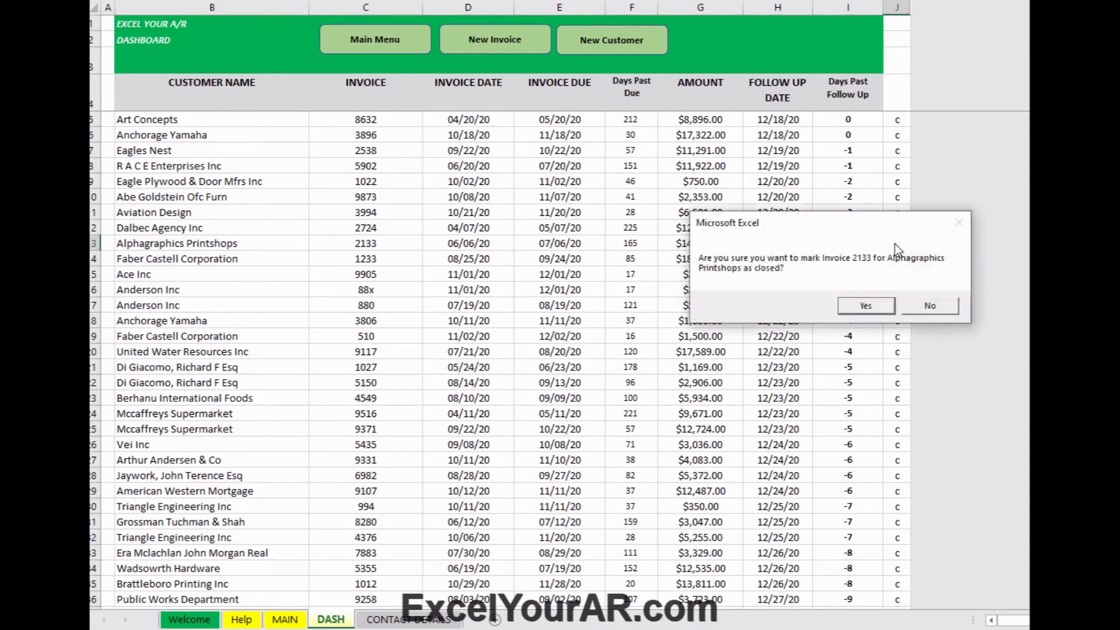
drag(810, 233, 663, 230)
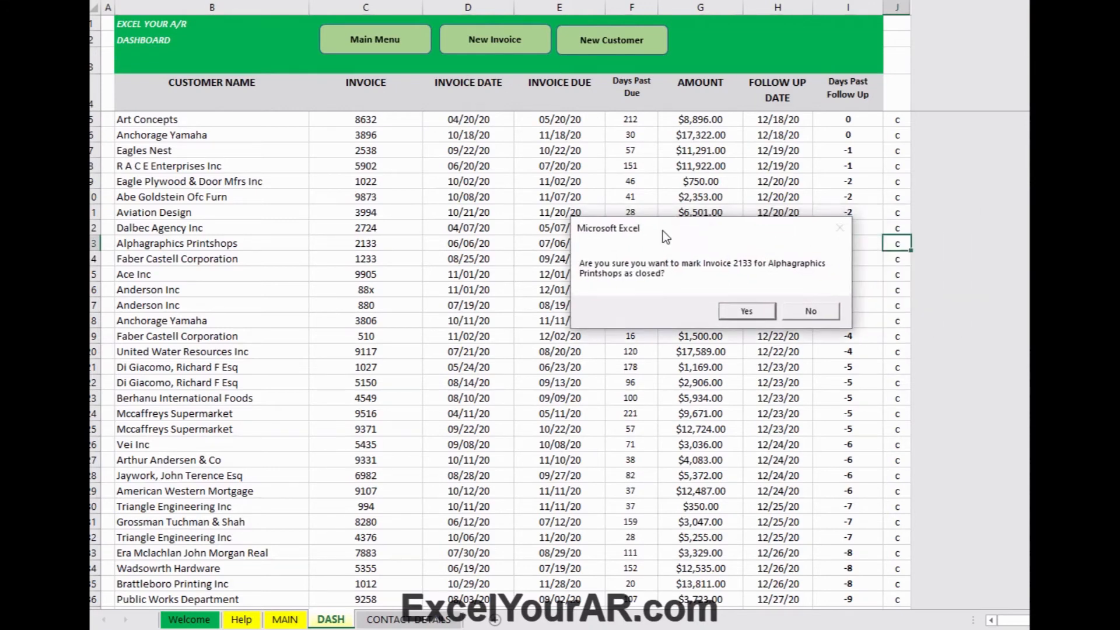
click(748, 311)
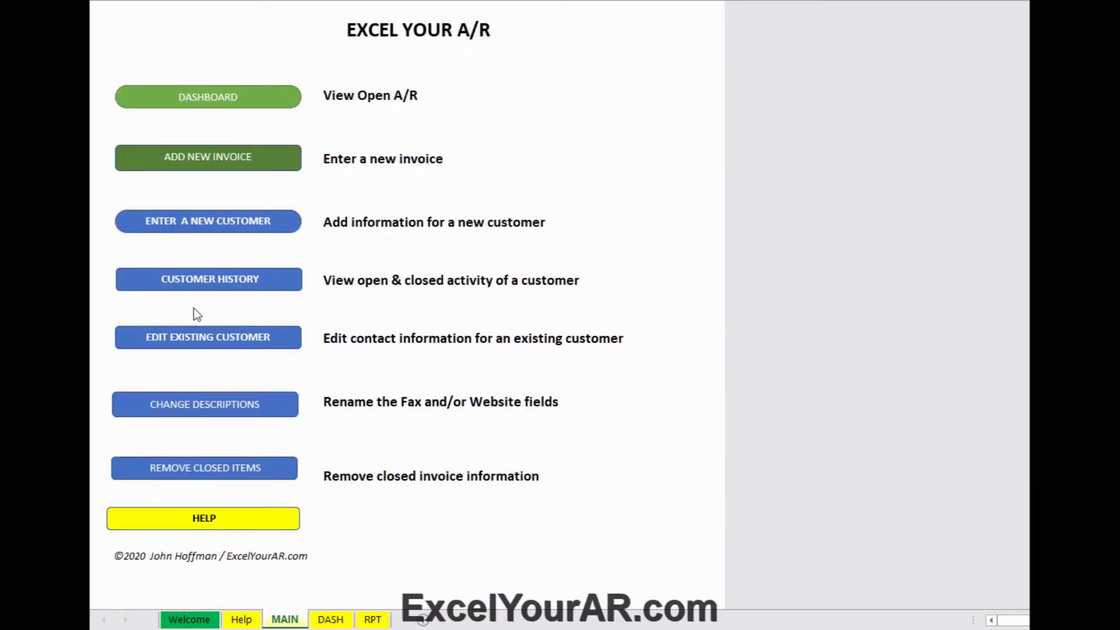
click(194, 287)
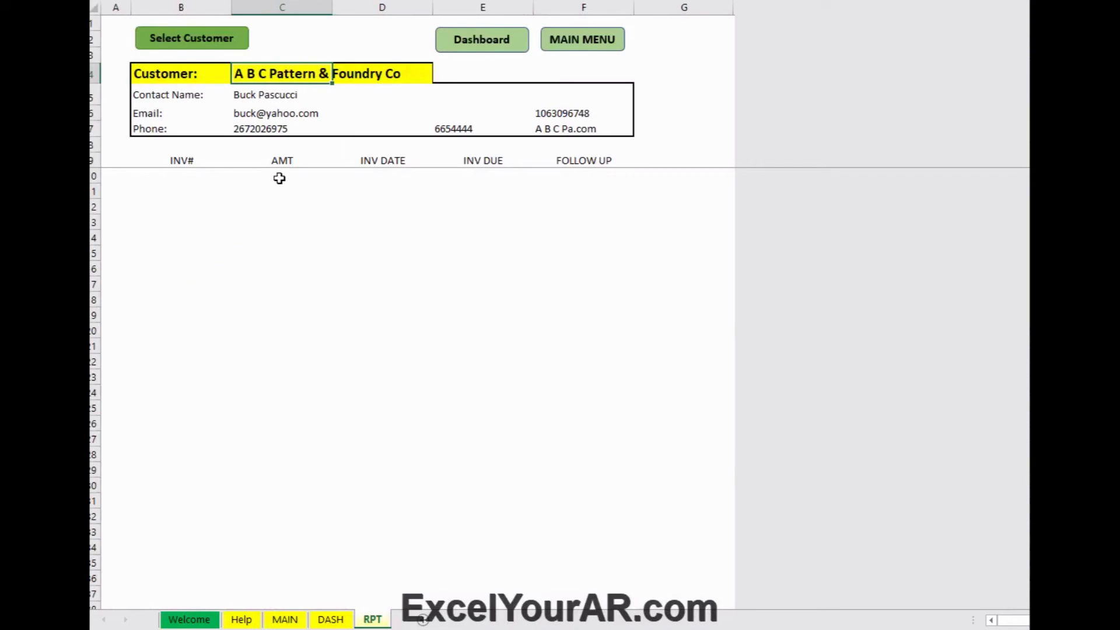
click(195, 39)
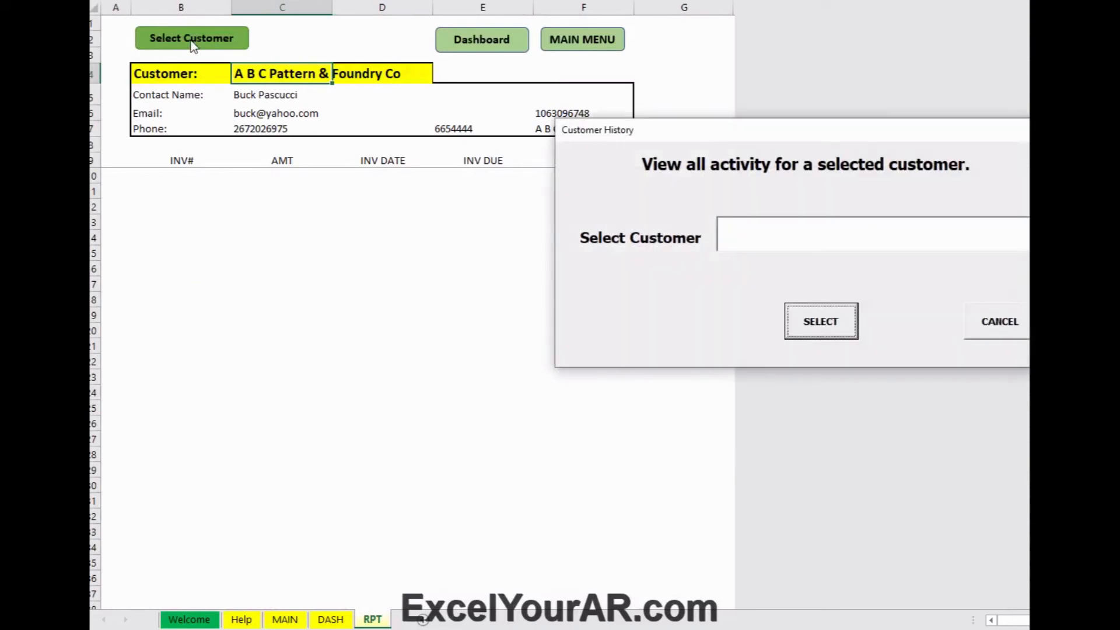
click(847, 242)
text(Alphagraphics Printshops)
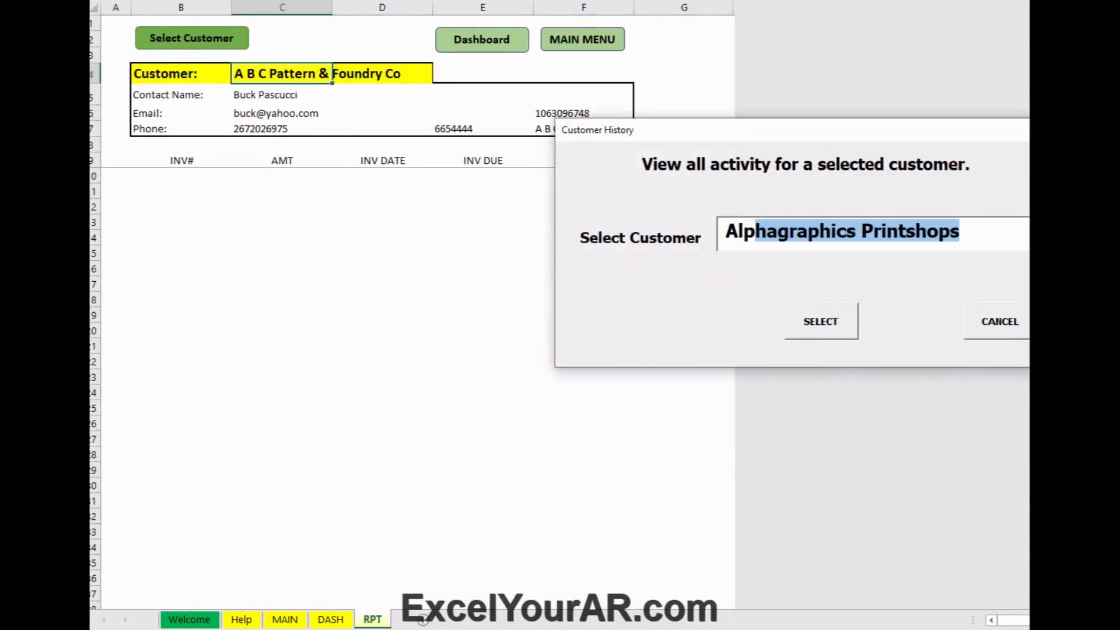
key(Tab)
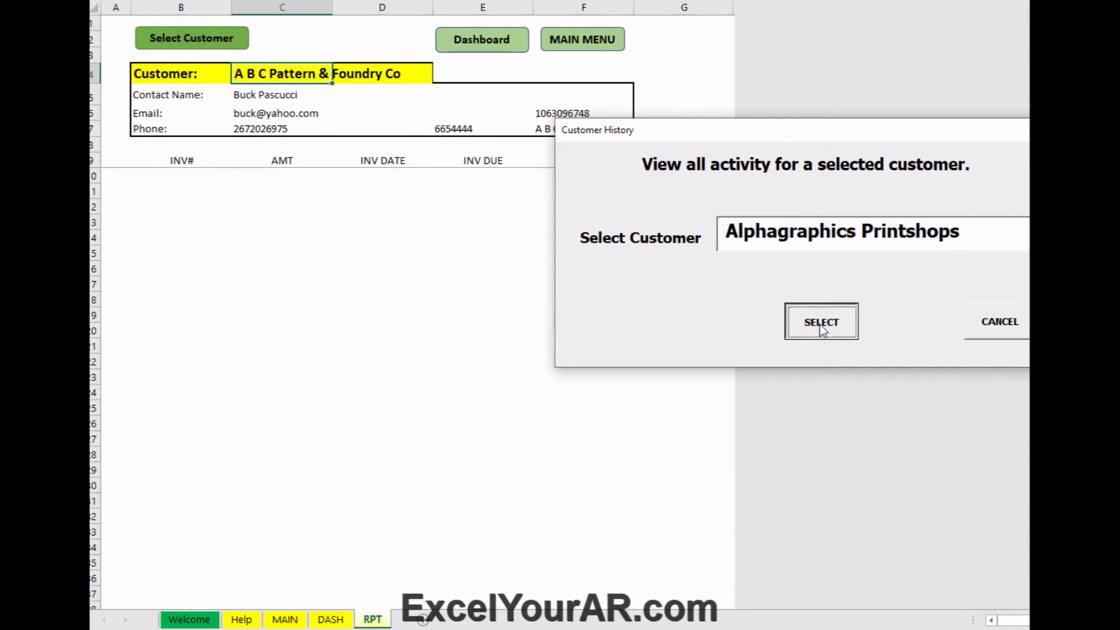
click(820, 323)
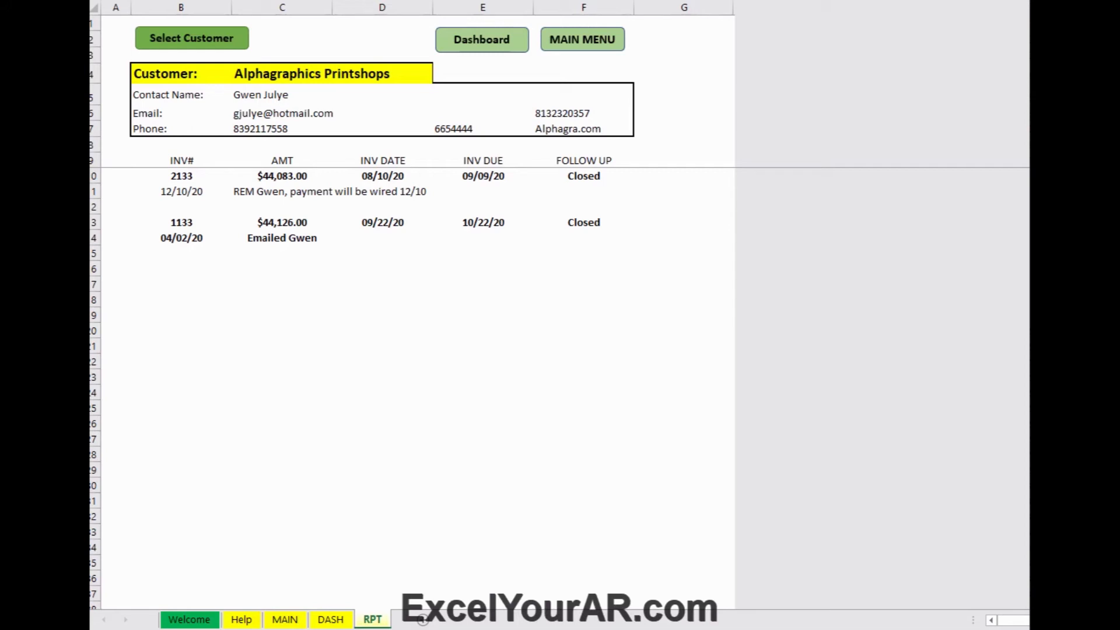
Step: Go from the RPT sheet to the MAIN menu and open the ENTER A NEW CUSTOMER form
click(584, 40)
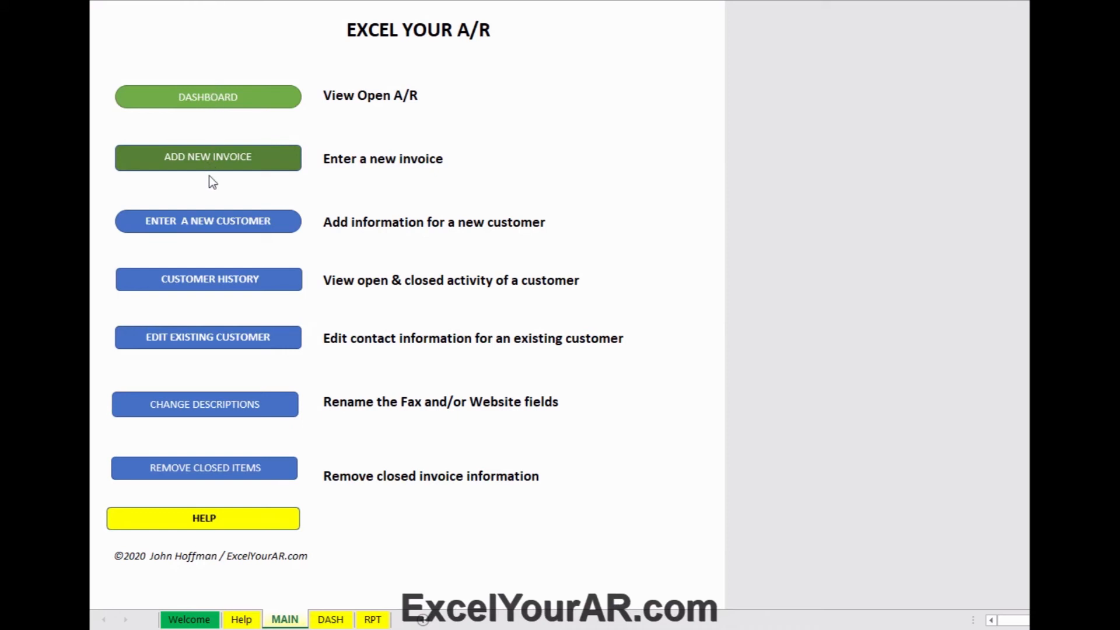
click(189, 229)
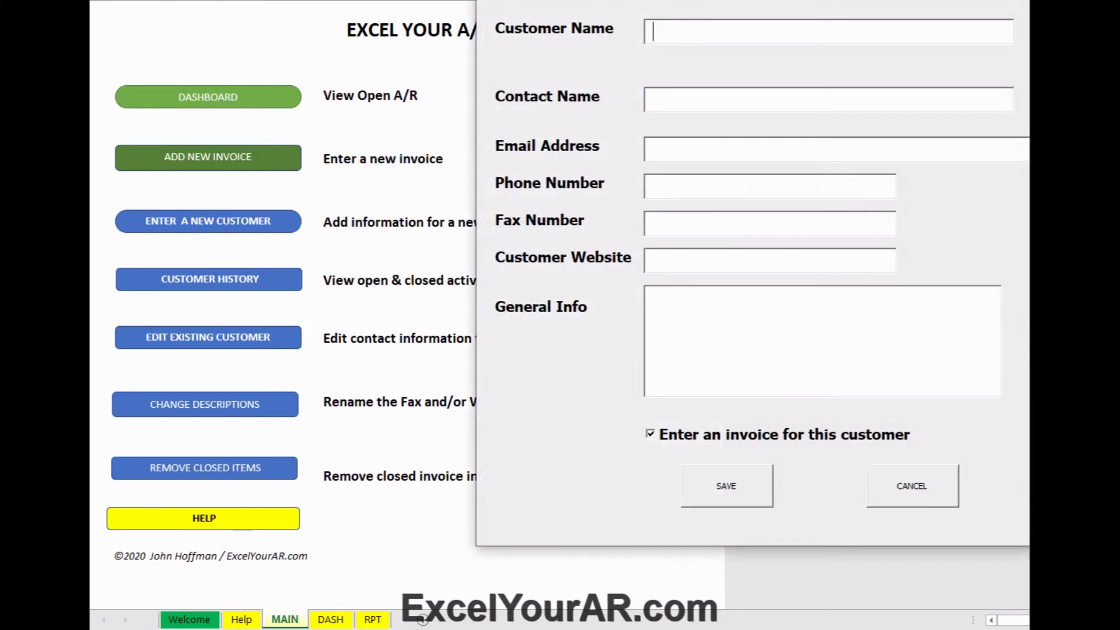
Step: Enter the customer name Federal Steel plus the contact's name and e-mail address
drag(487, 0, 347, 2)
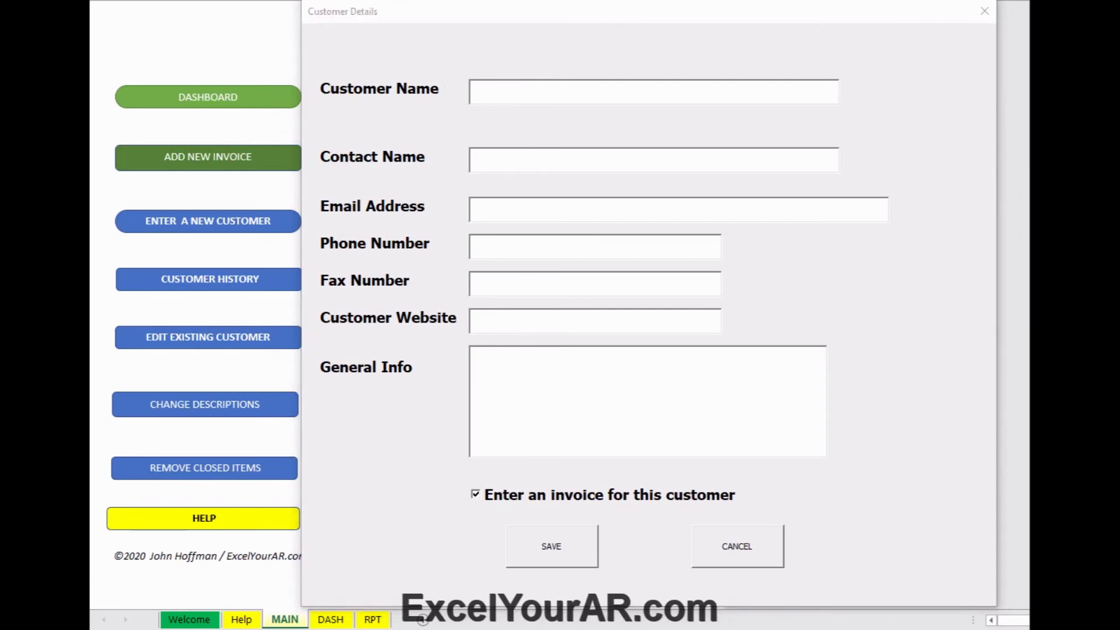
click(502, 94)
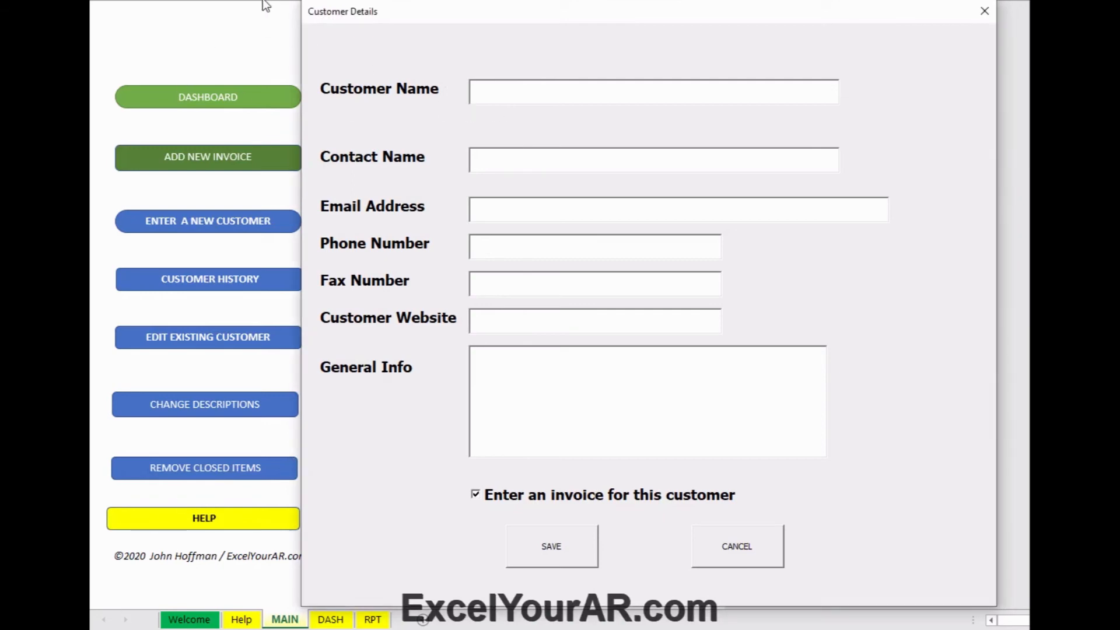
text(Federa)
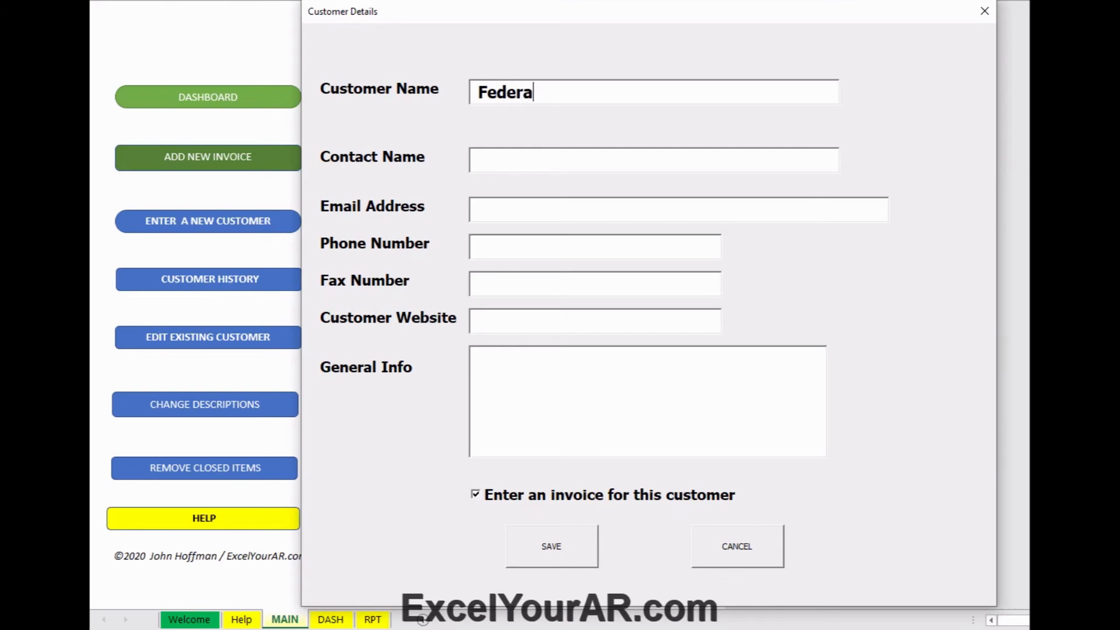
text(l Steel)
key(Tab)
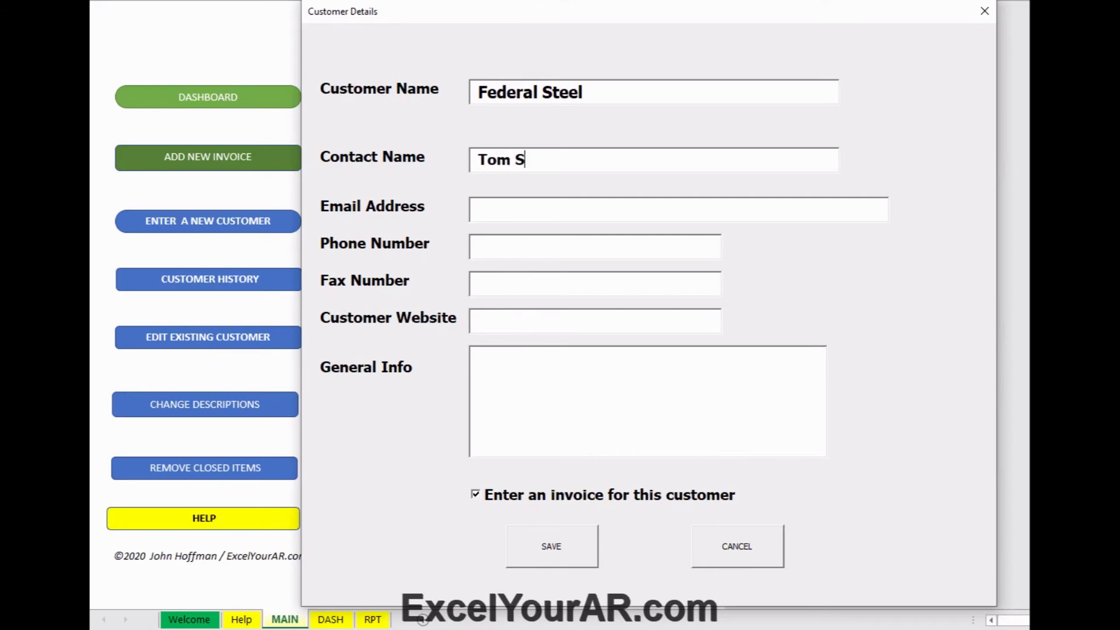
click(478, 209)
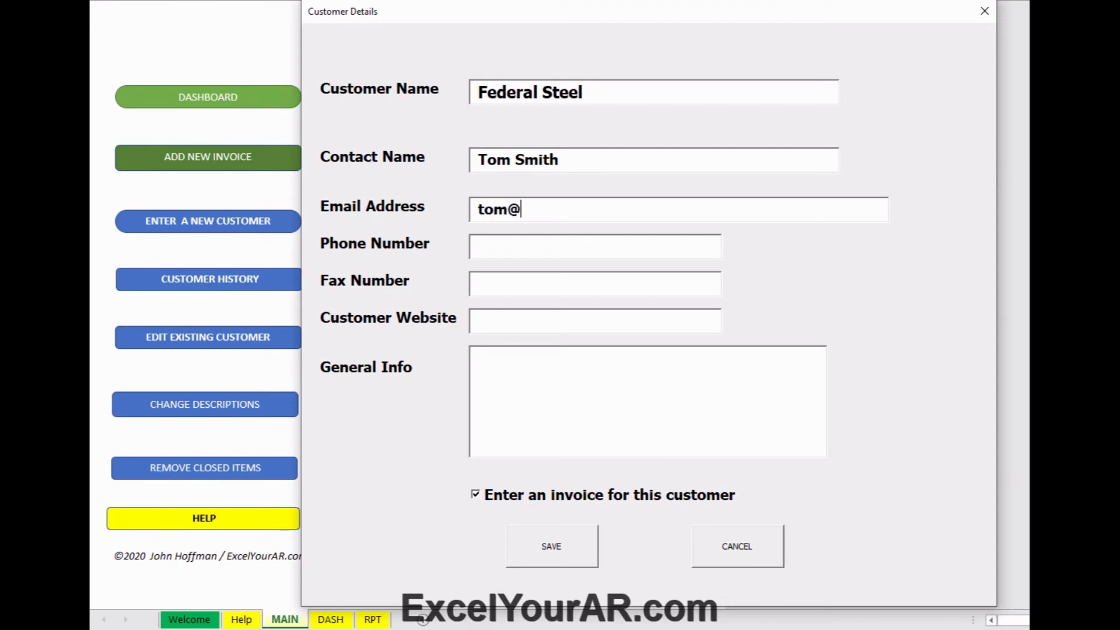
Step: Fill in the contact's phone and fax numbers, correcting typos in the phone number
key(Tab)
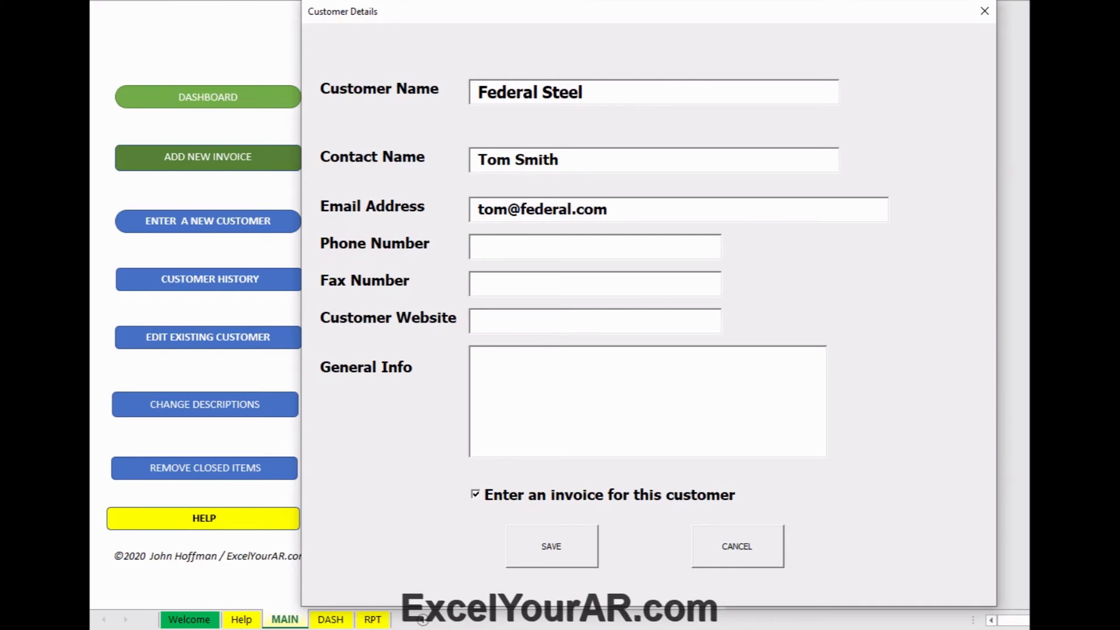
text(555-6660)
key(BackSpace)
text(-)
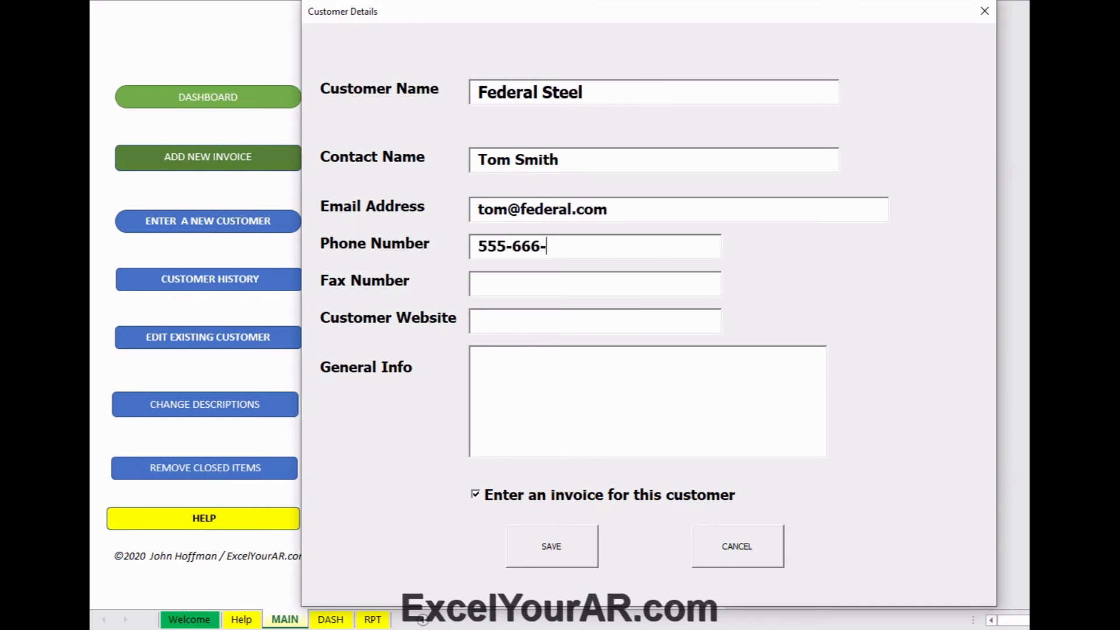
text(44400)
key(BackSpace)
key(Tab)
text(555-66)
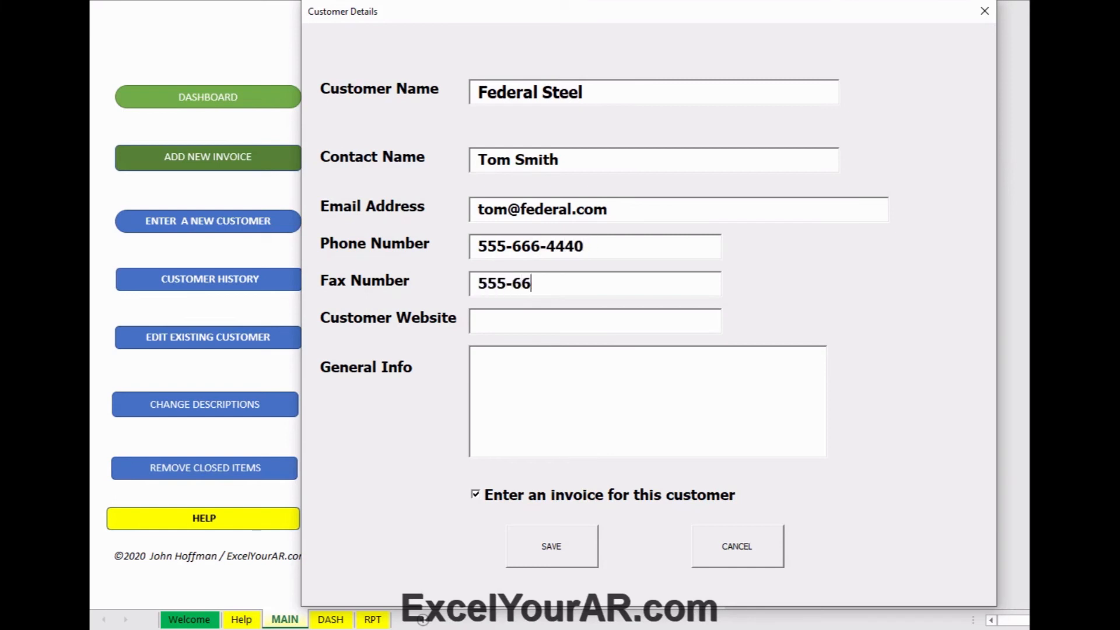
text(0-8800)
Step: Set the website to None and add a General Info note naming the accounting manager
key(Tab)
text(N)
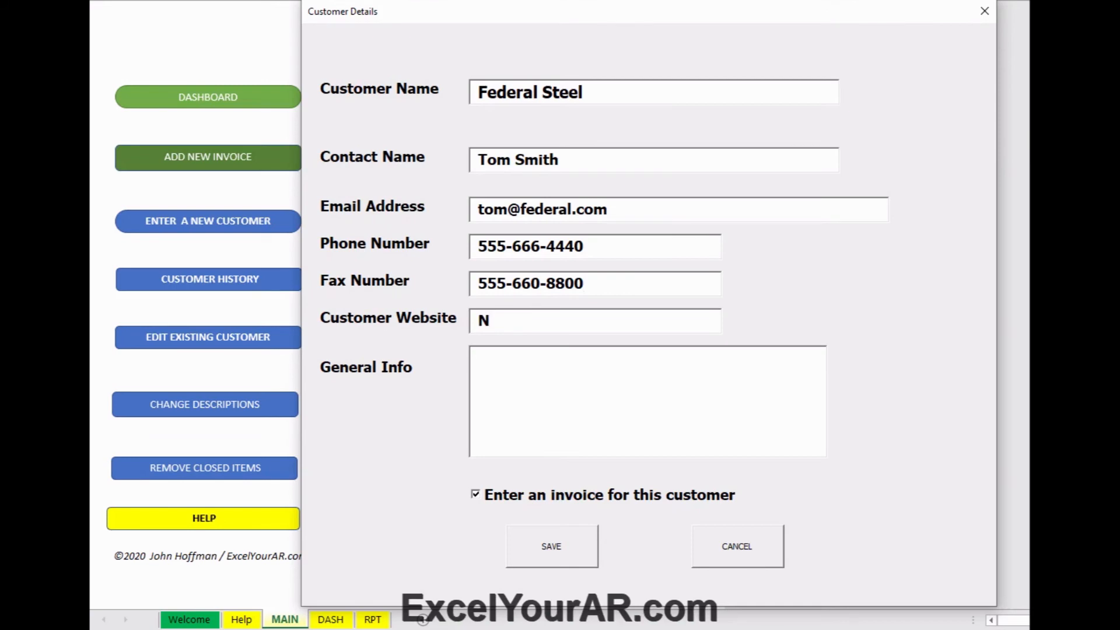
text(ane)
key(BackSpace)
key(BackSpace)
key(BackSpace)
key(BackSpace)
text(None)
key(Tab)
text(Accg Mgr)
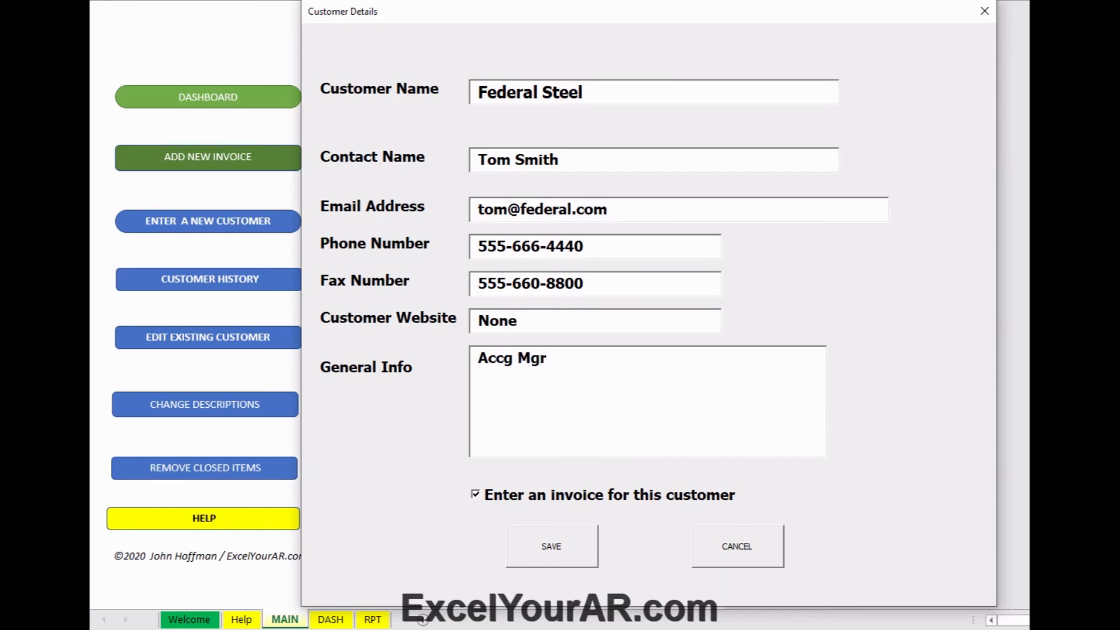
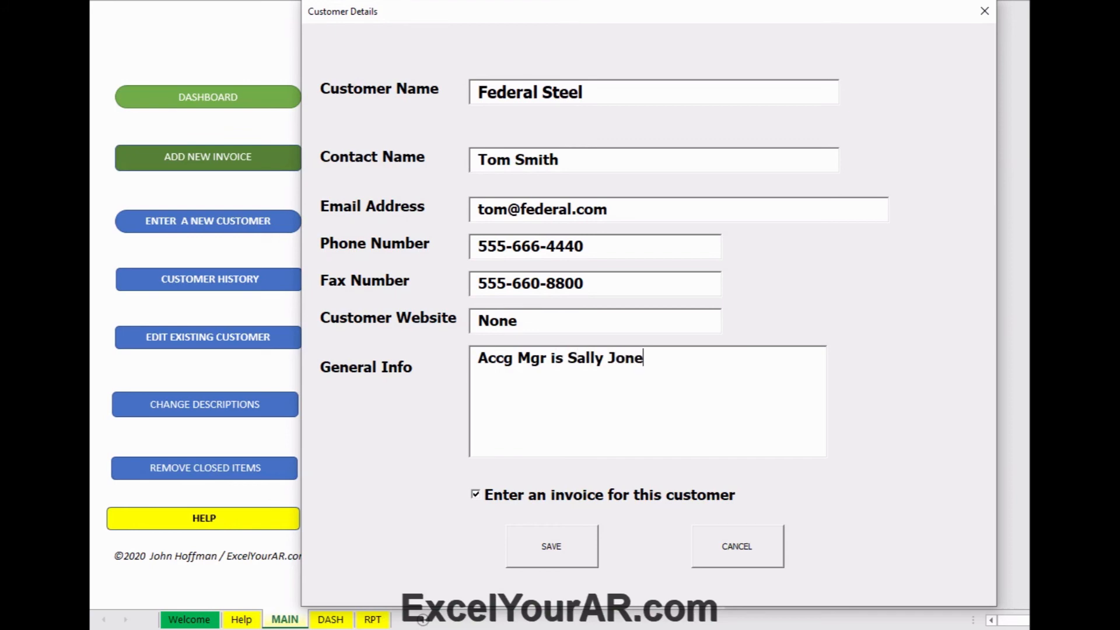
Step: Save Federal Steel and enter invoice 909 dated 11/01/20, due 12/01/20, for $454.00
click(547, 549)
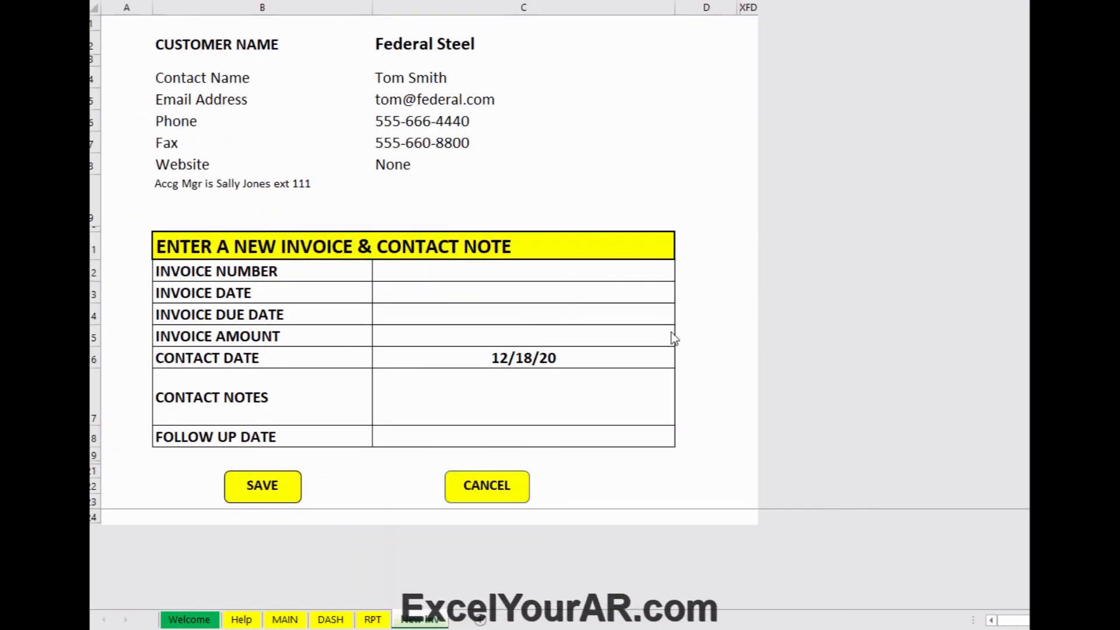
click(478, 270)
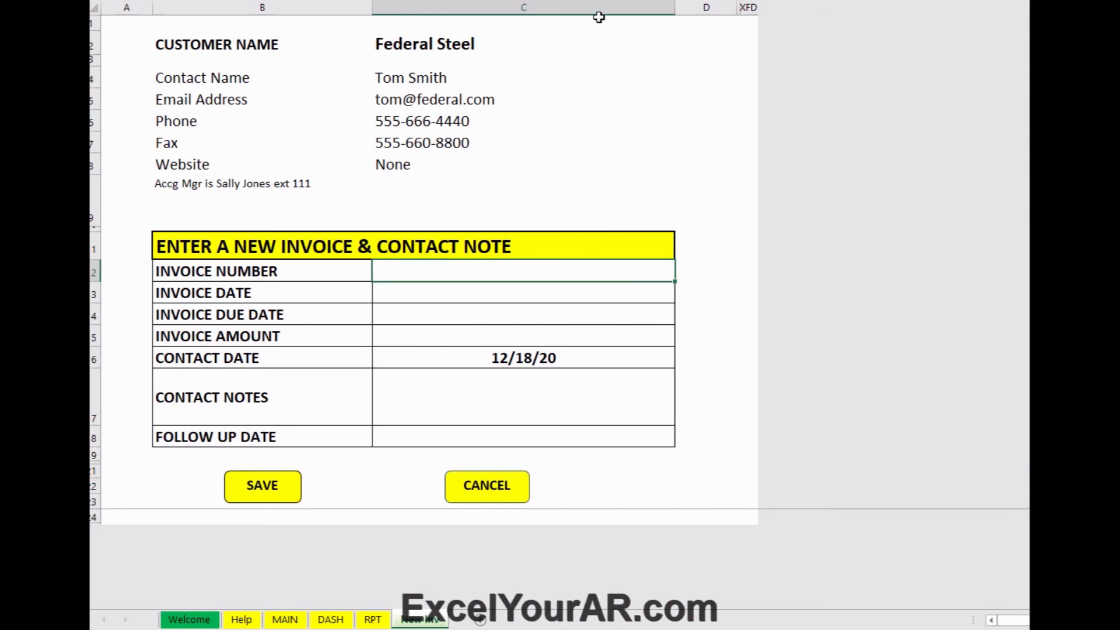
text(909)
key(Return)
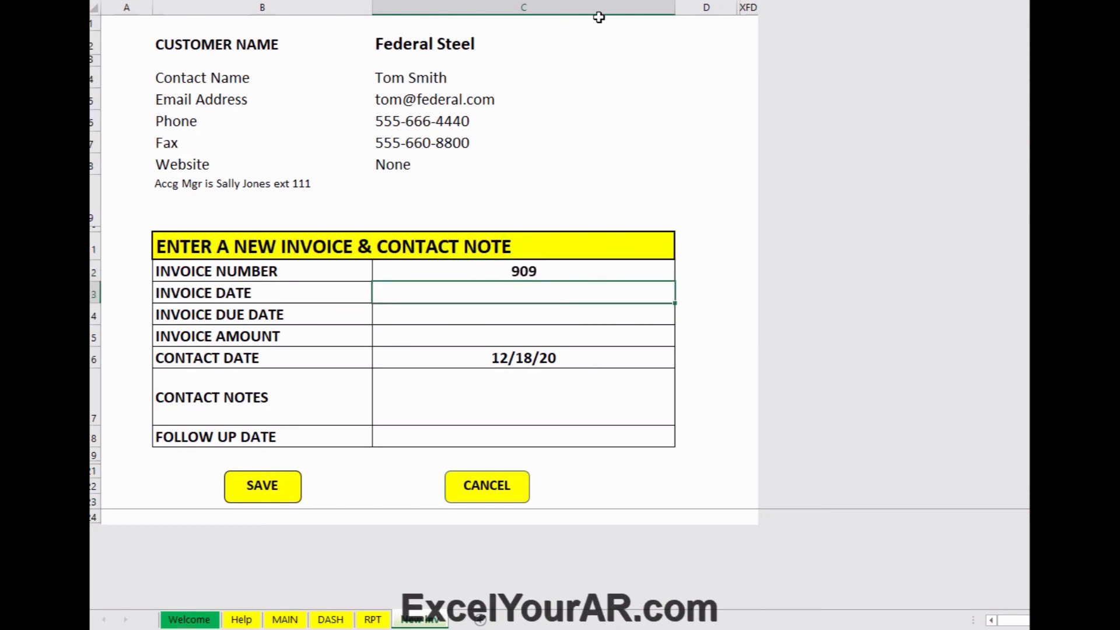
text(11/1/20)
key(Return)
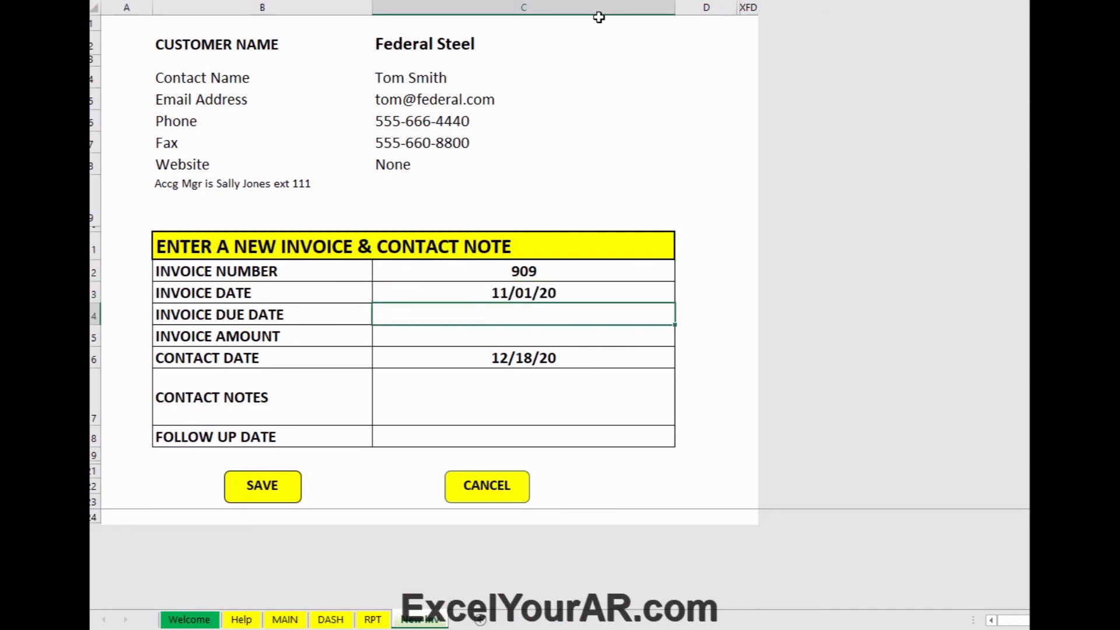
text(12/1/20)
key(Return)
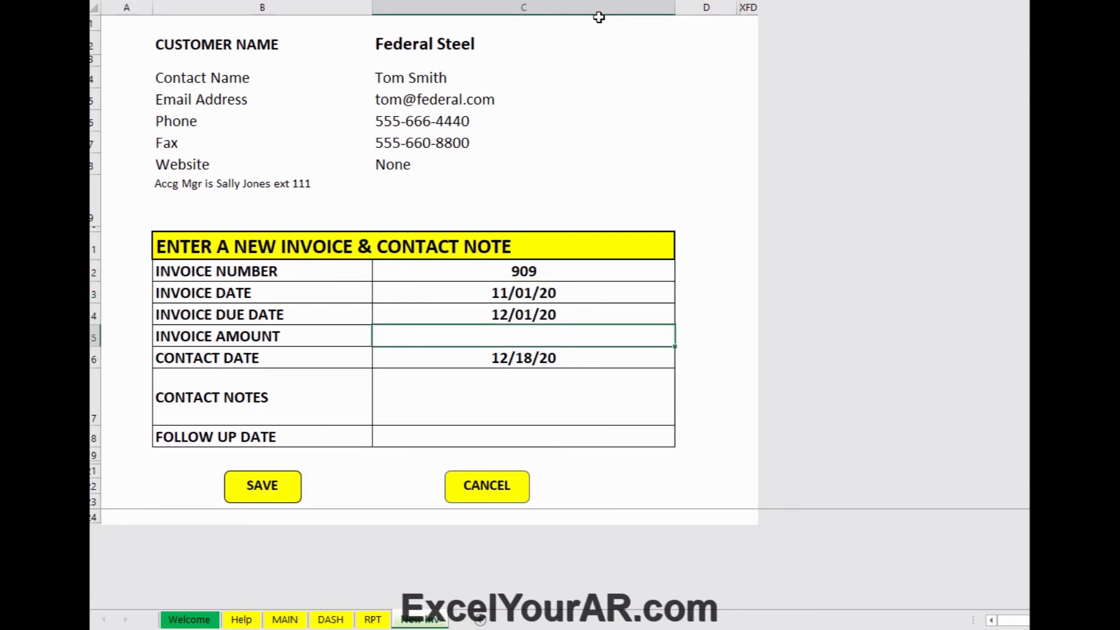
text(454)
key(Return)
key(Return)
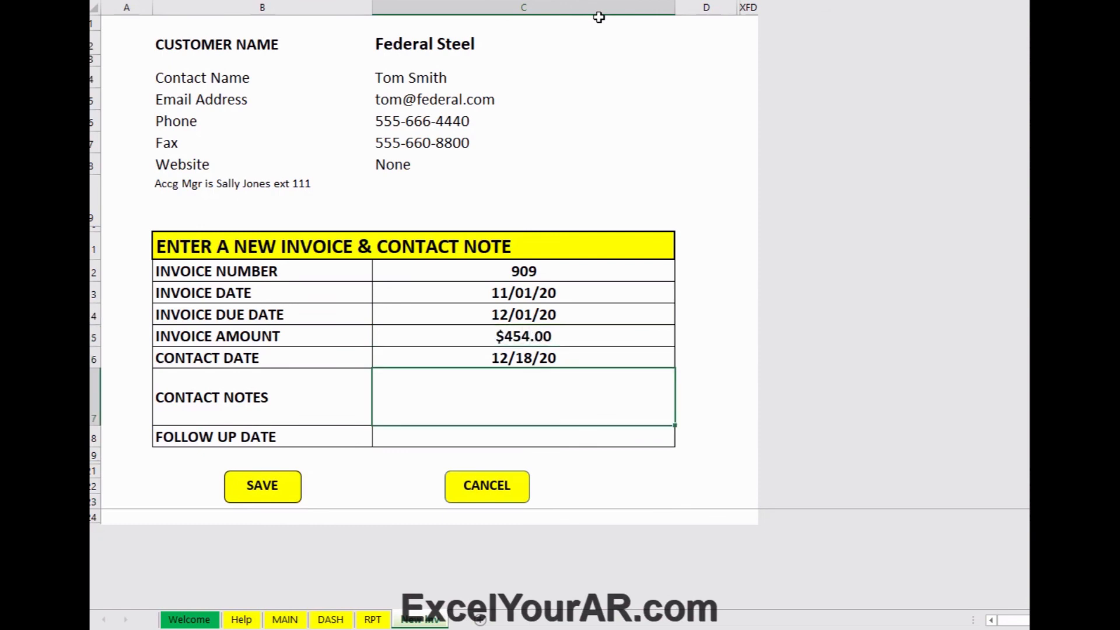
Step: Add a contact note that payment comes 12/22, set follow-up 12/29/20, and save the invoice
text(TT Tom will be)
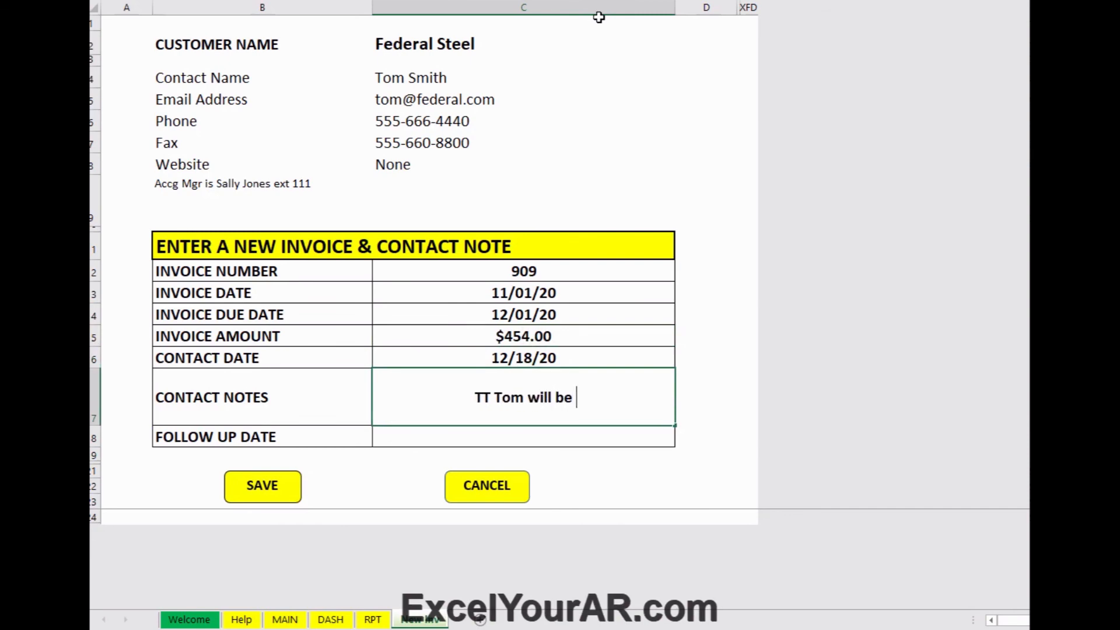
text( pd)
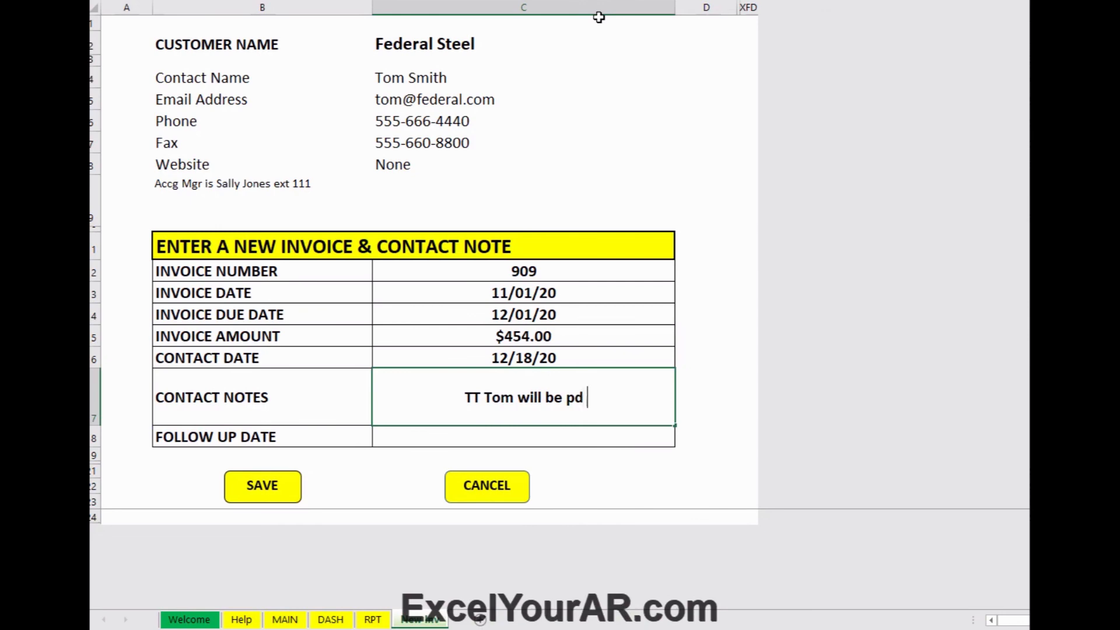
text( o)
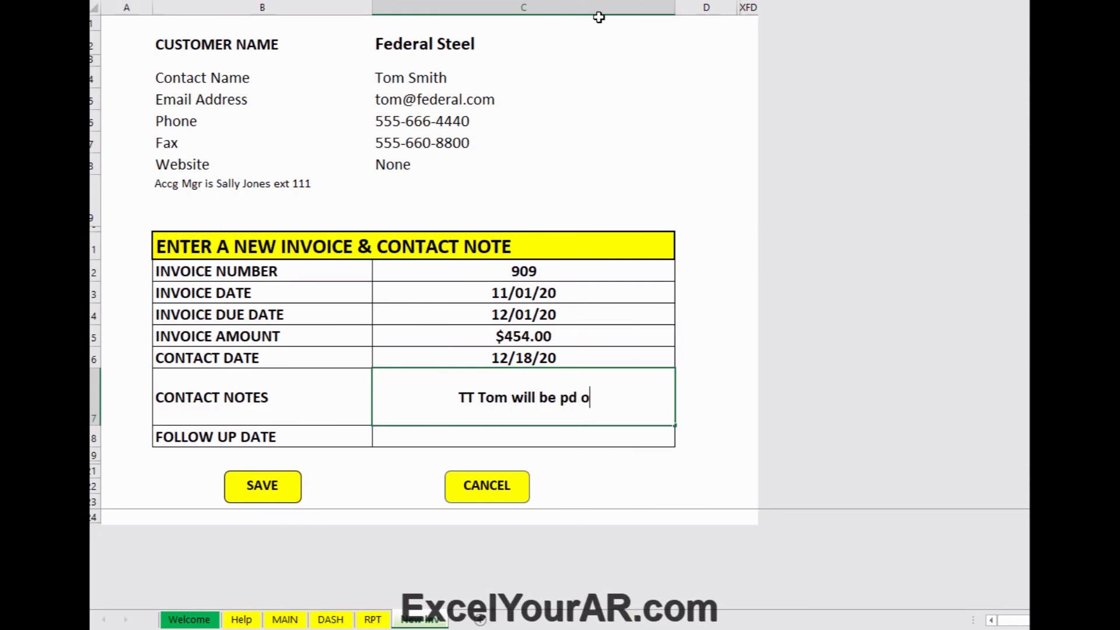
text(n 12/22)
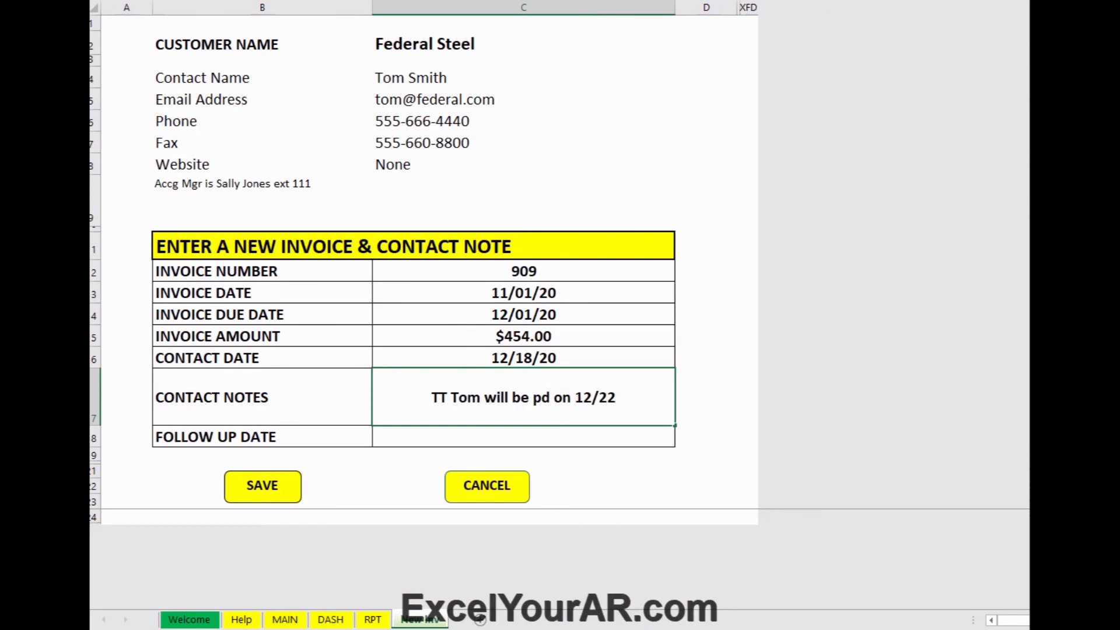
key(Return)
text(12/2)
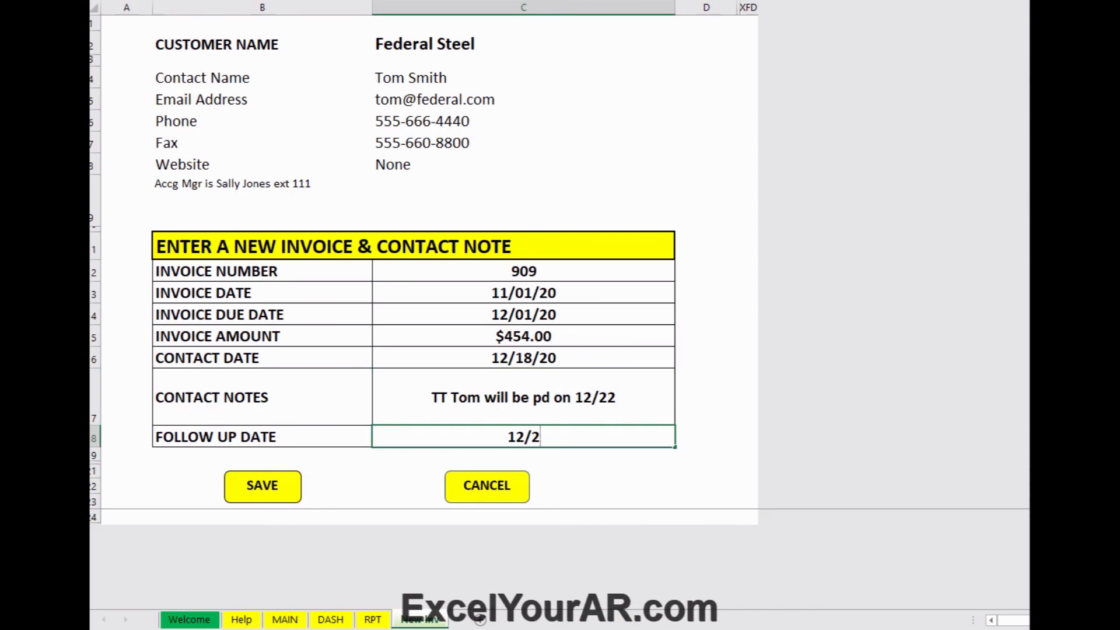
text(9/20)
key(Return)
click(263, 501)
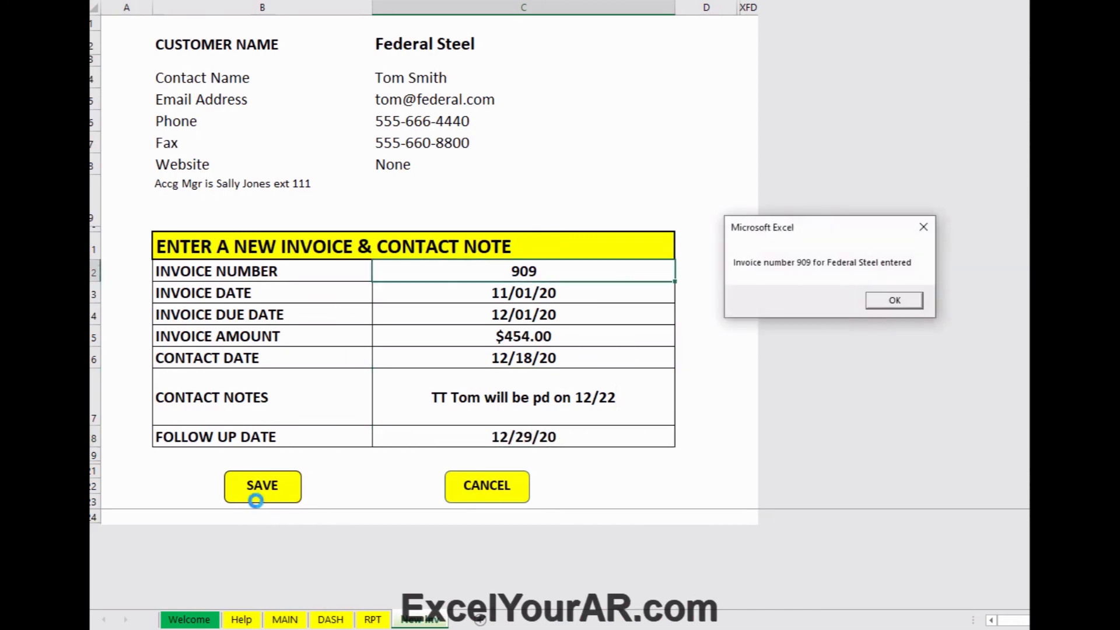
click(885, 302)
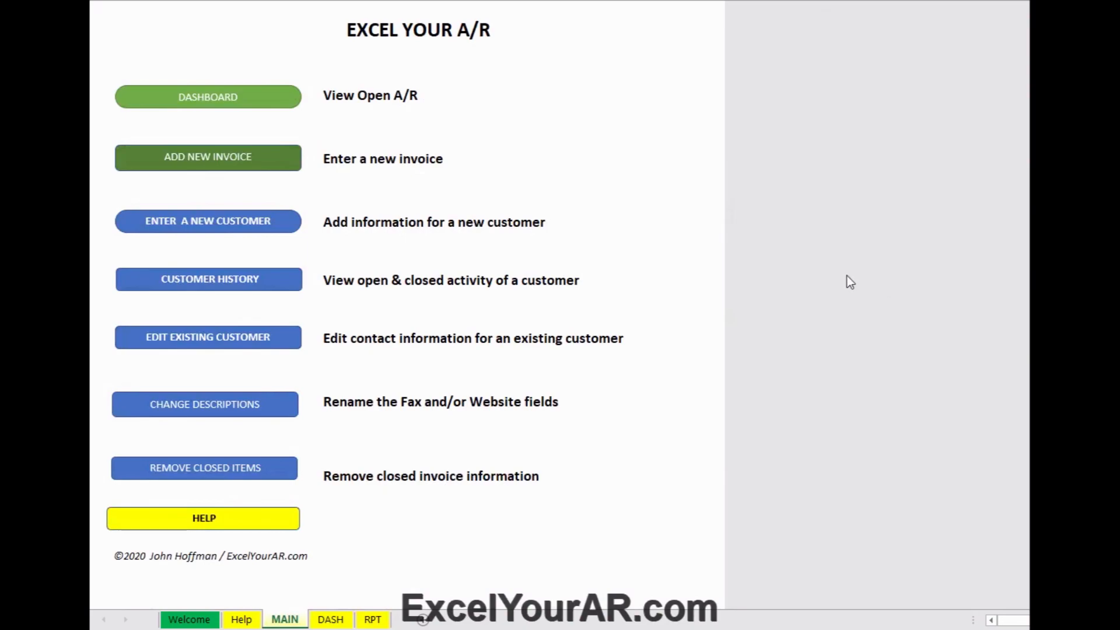